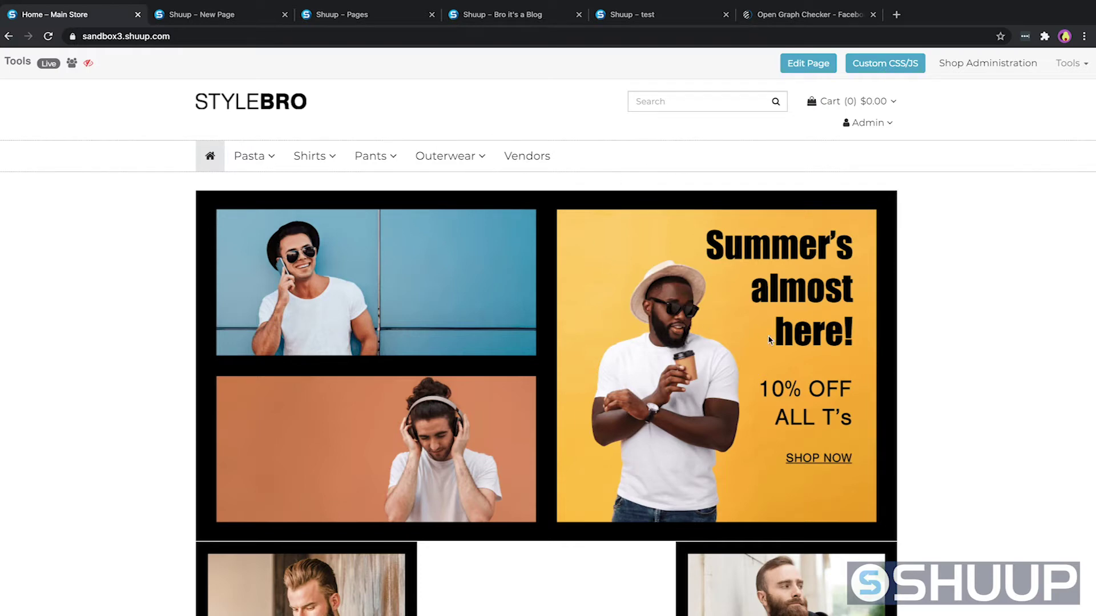
Browse the StyleBro storefront down to the footer, then open Shop Administration in a new tab
{"action": "scroll", "coordinate": [769, 339], "scroll_direction": "down", "scroll_amount": 4}
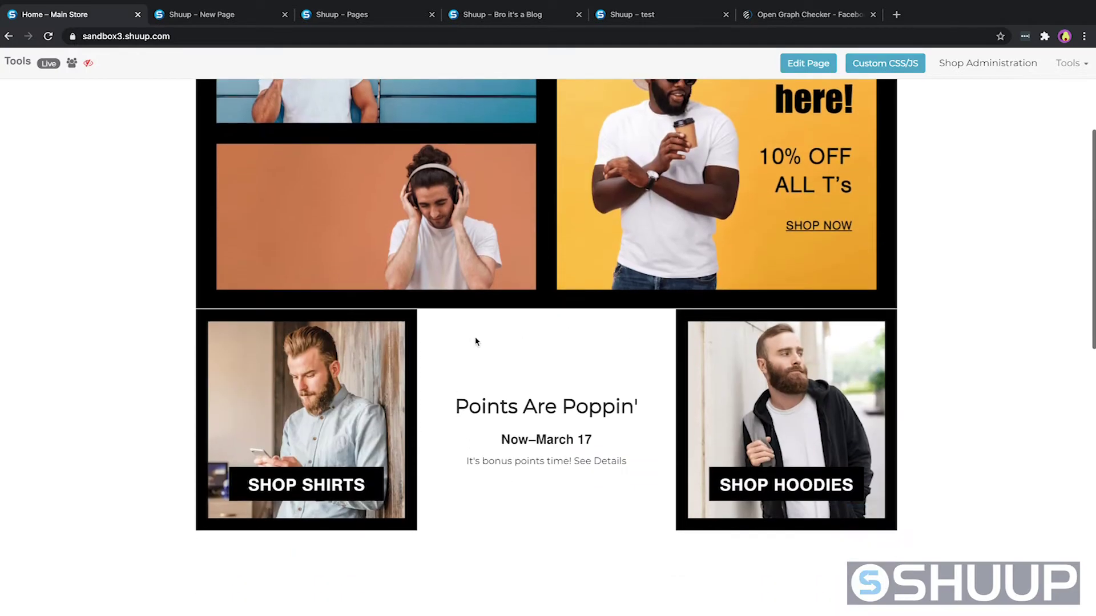
{"action": "scroll", "coordinate": [730, 455], "scroll_direction": "down", "scroll_amount": 8}
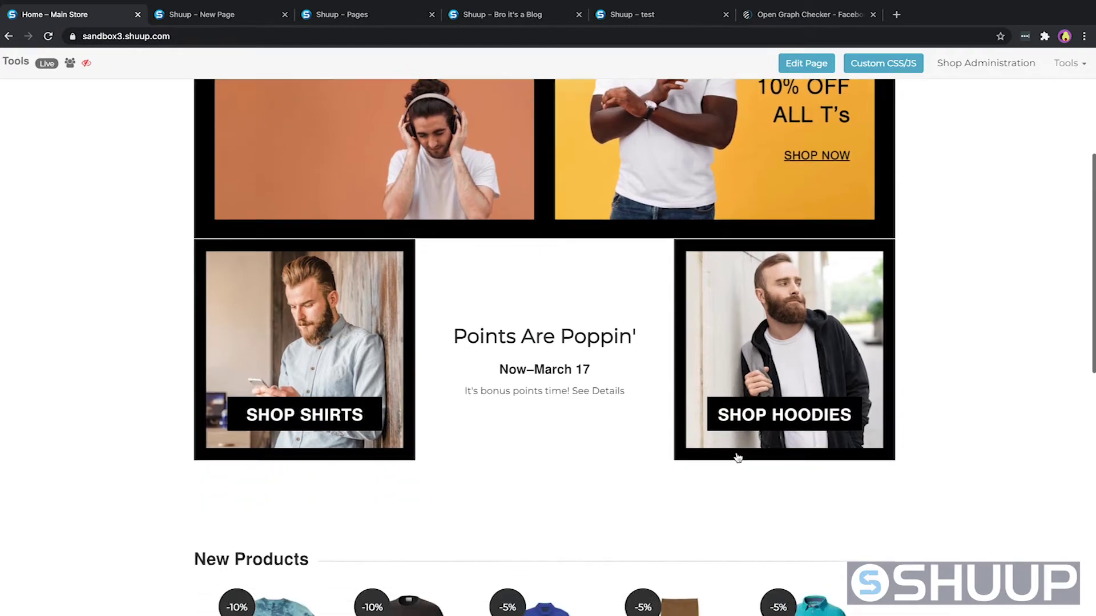
{"action": "scroll", "coordinate": [737, 457], "scroll_direction": "down", "scroll_amount": 8}
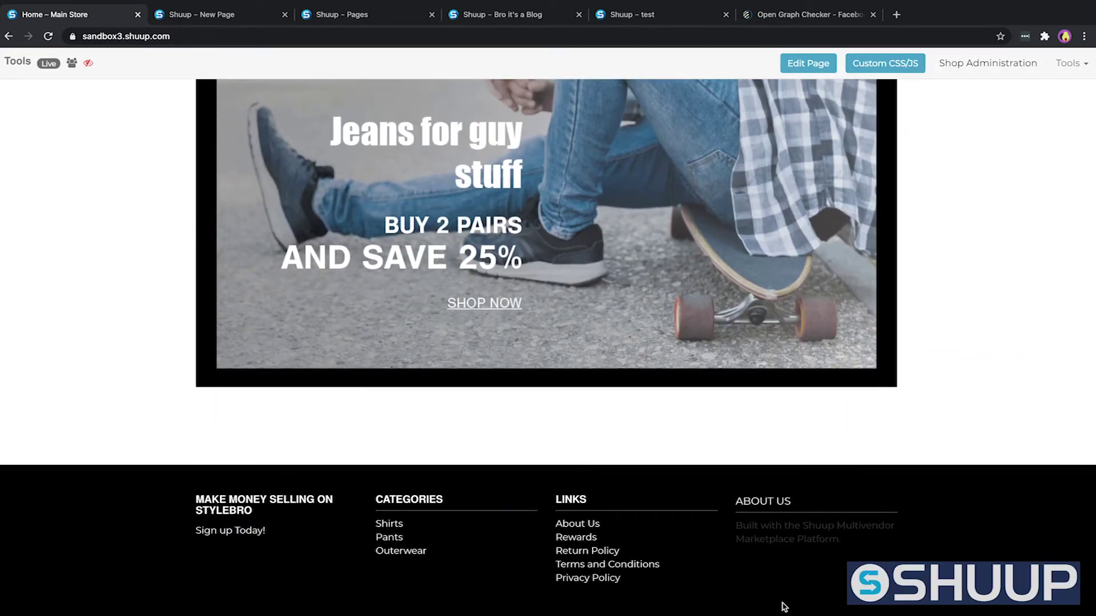
{"action": "scroll", "coordinate": [783, 604], "scroll_direction": "up", "scroll_amount": 20}
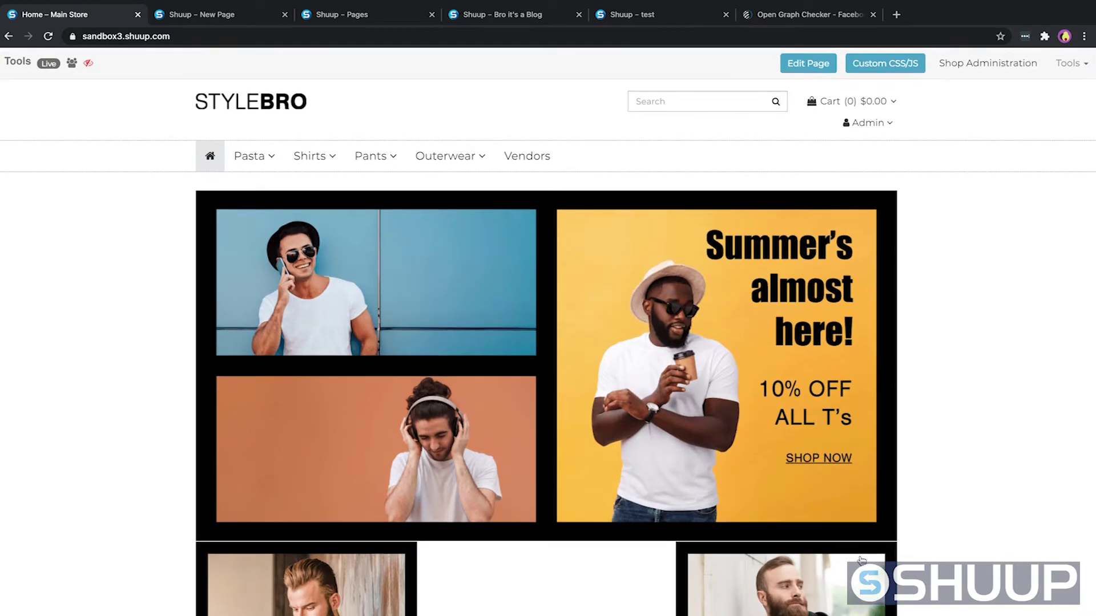
{"action": "left_click", "coordinate": [972, 65]}
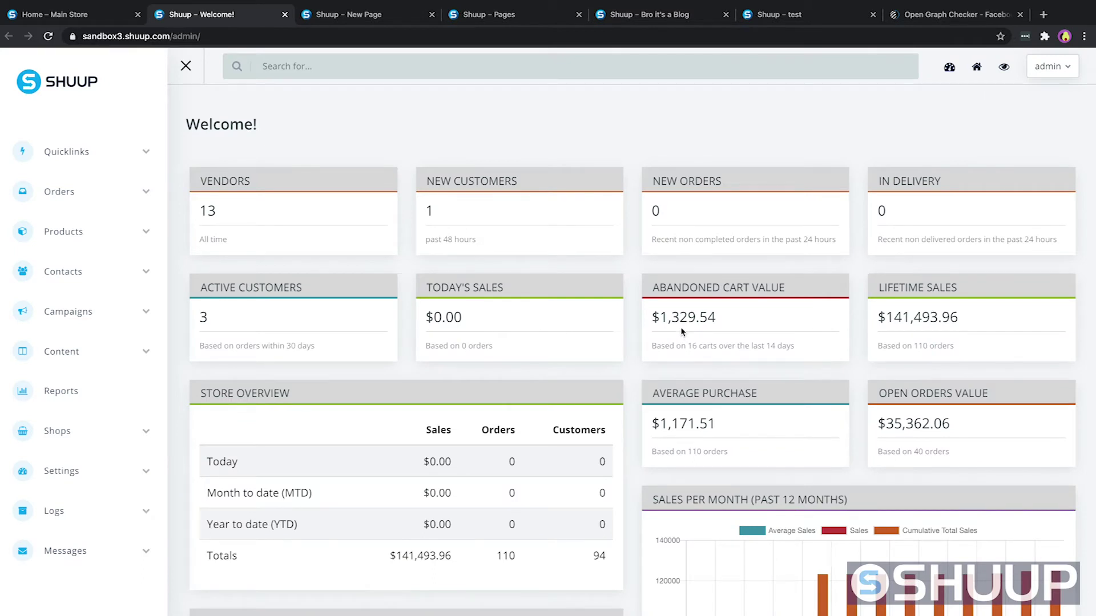
Go to Content > Pages in the admin and start a new page
{"action": "left_click", "coordinate": [55, 354]}
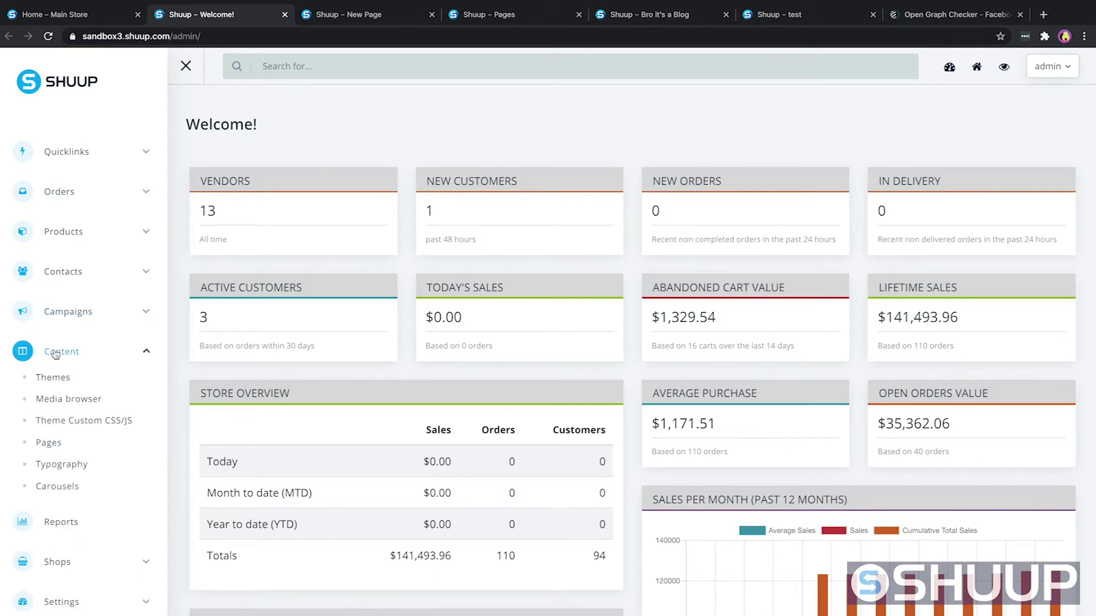
{"action": "left_click", "coordinate": [50, 446]}
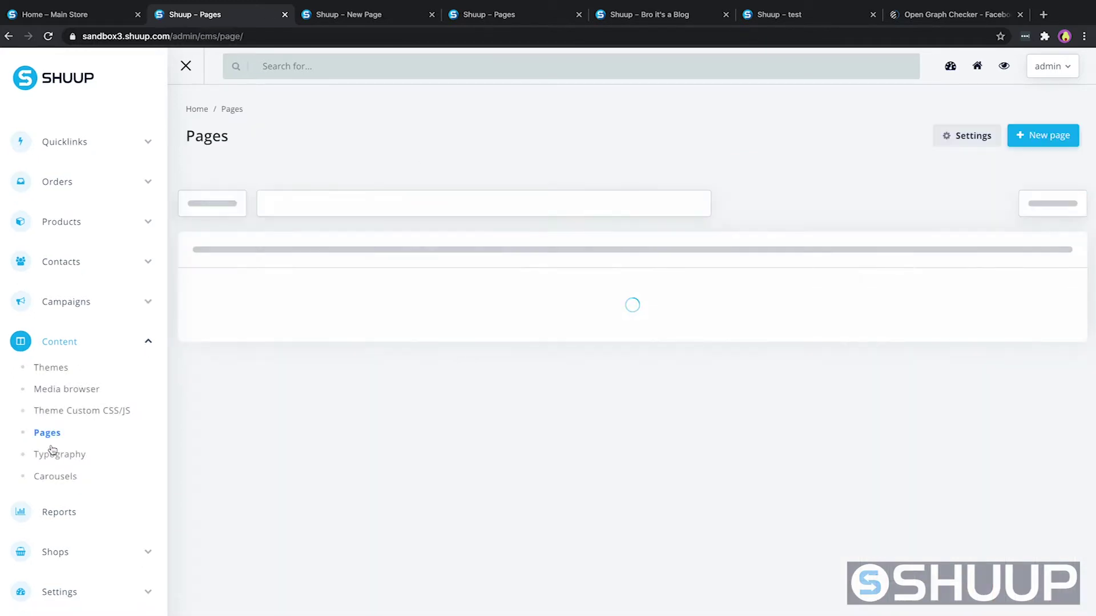
{"action": "left_click", "coordinate": [1050, 135]}
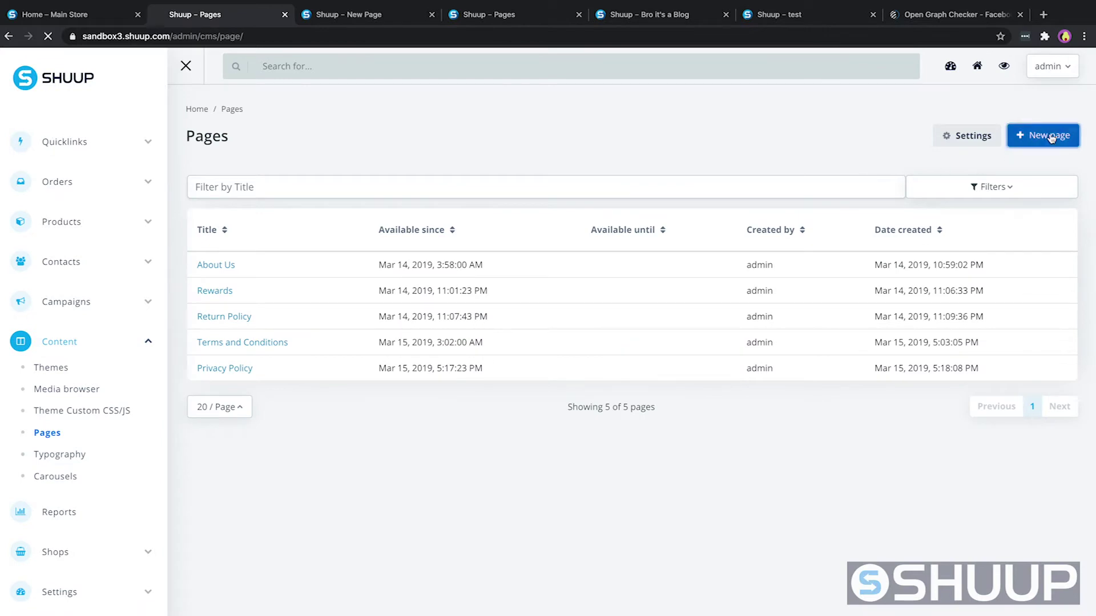
{"action": "scroll", "coordinate": [599, 386], "scroll_direction": "down", "scroll_amount": 1}
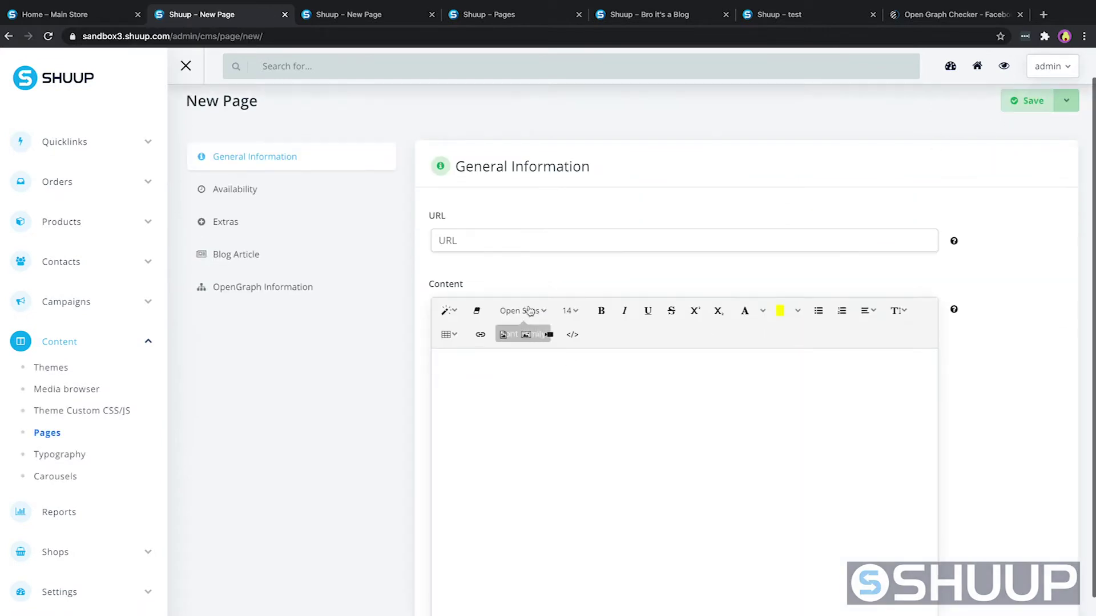
Set the page URL to 'blog' and its content to 'Dummy Blog Index Page'
{"action": "left_click", "coordinate": [479, 235]}
{"action": "type", "text": "blog"}
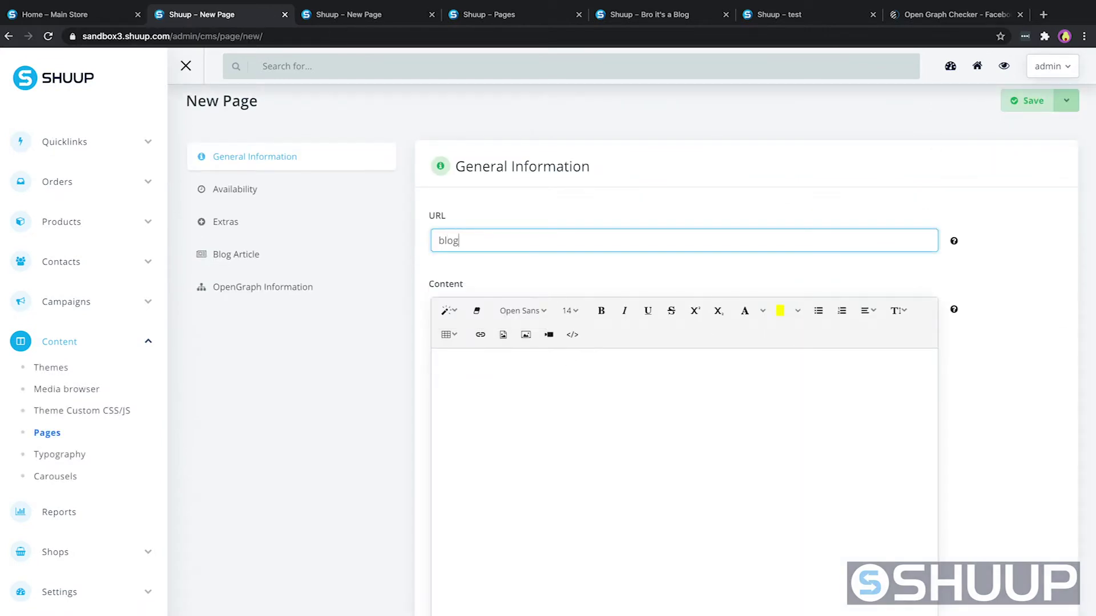
{"action": "key", "text": "Tab"}
{"action": "type", "text": "Dum"}
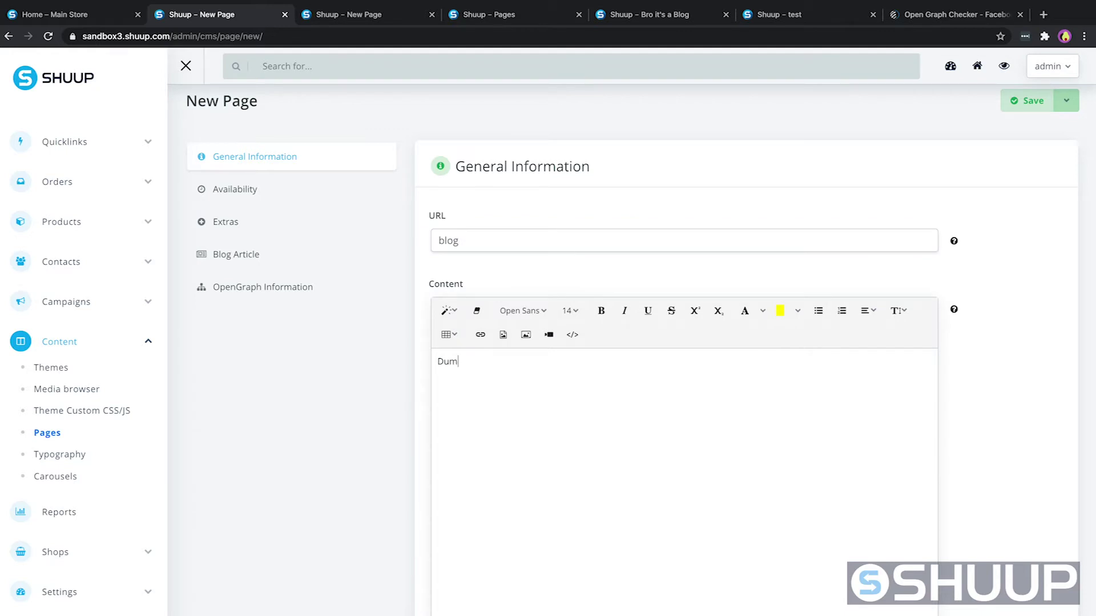
{"action": "type", "text": "my Blog Index Page"}
Give the page the title 'Dummy It's Fashion'
{"action": "scroll", "coordinate": [614, 182], "scroll_direction": "down", "scroll_amount": 2}
{"action": "left_click", "coordinate": [489, 603]}
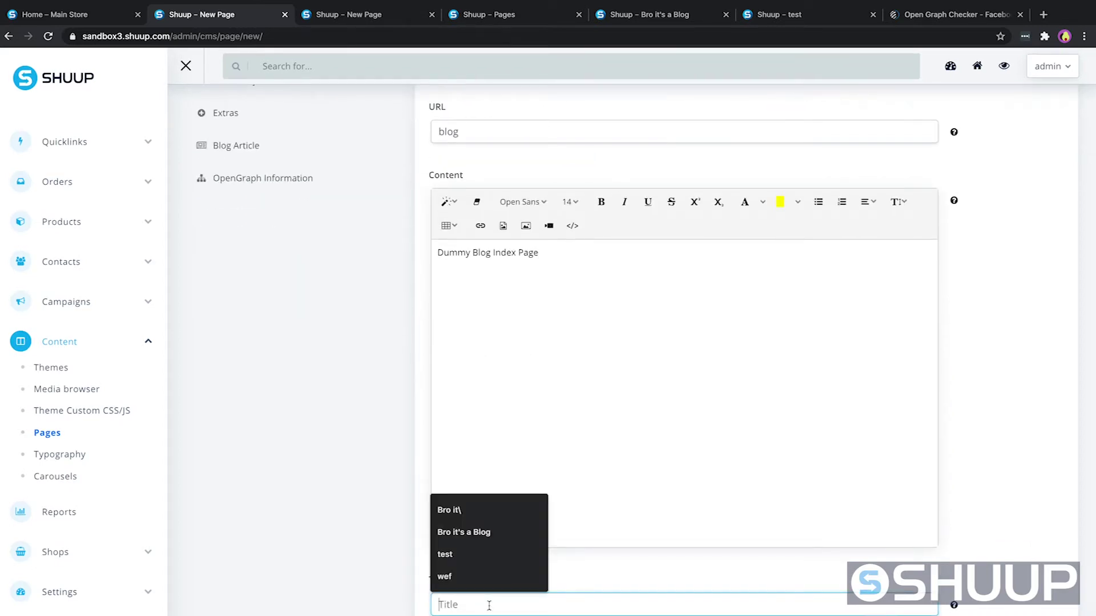
{"action": "type", "text": "Dummy "}
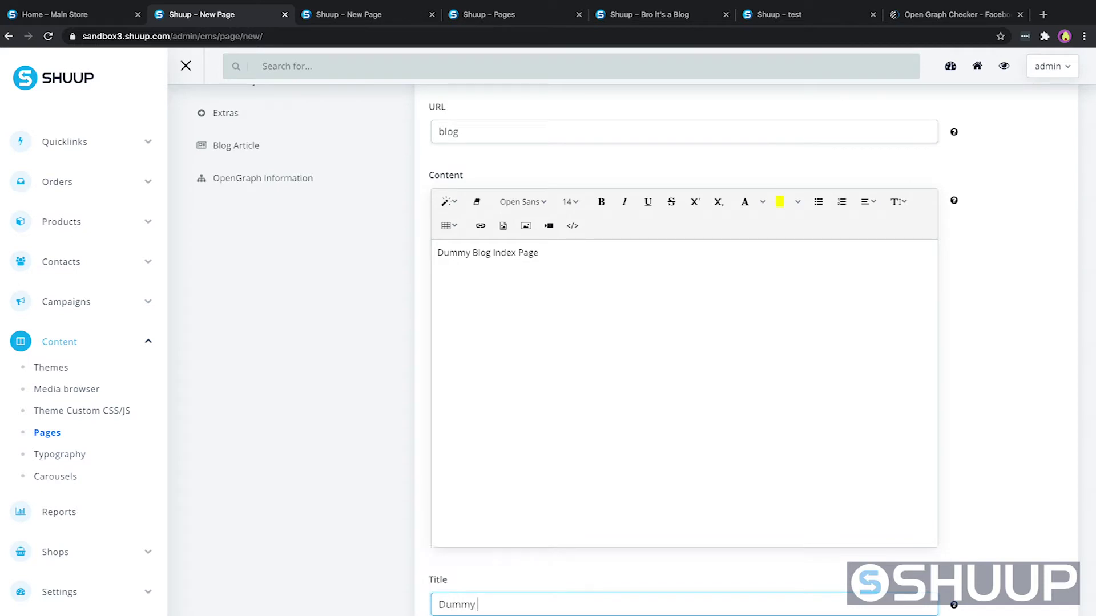
{"action": "type", "text": "It's Fashion"}
{"action": "scroll", "coordinate": [423, 543], "scroll_direction": "up", "scroll_amount": 5}
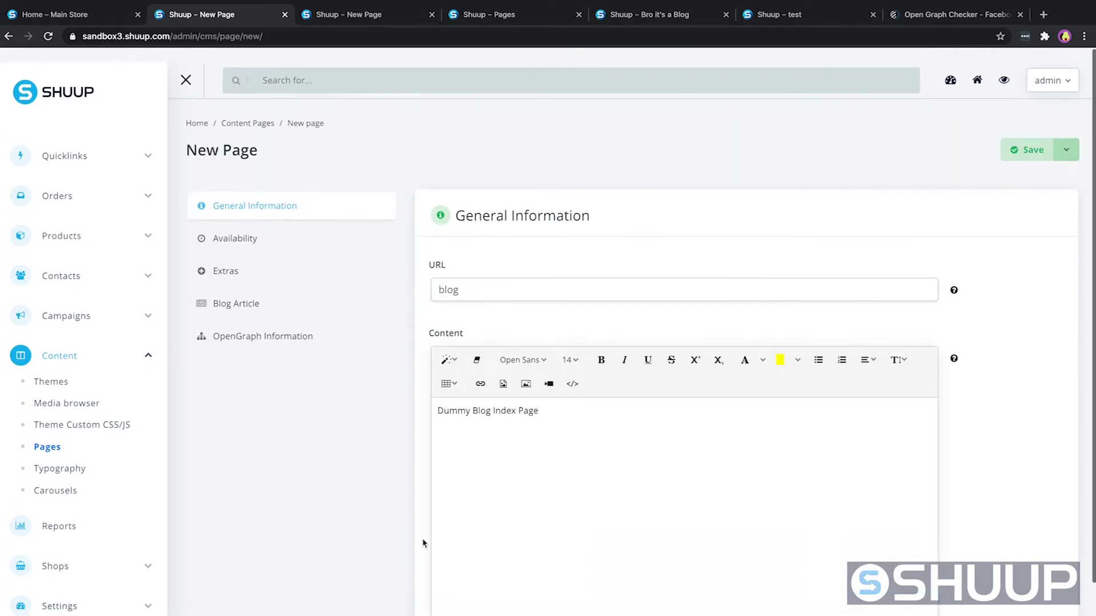
{"action": "left_click", "coordinate": [246, 224]}
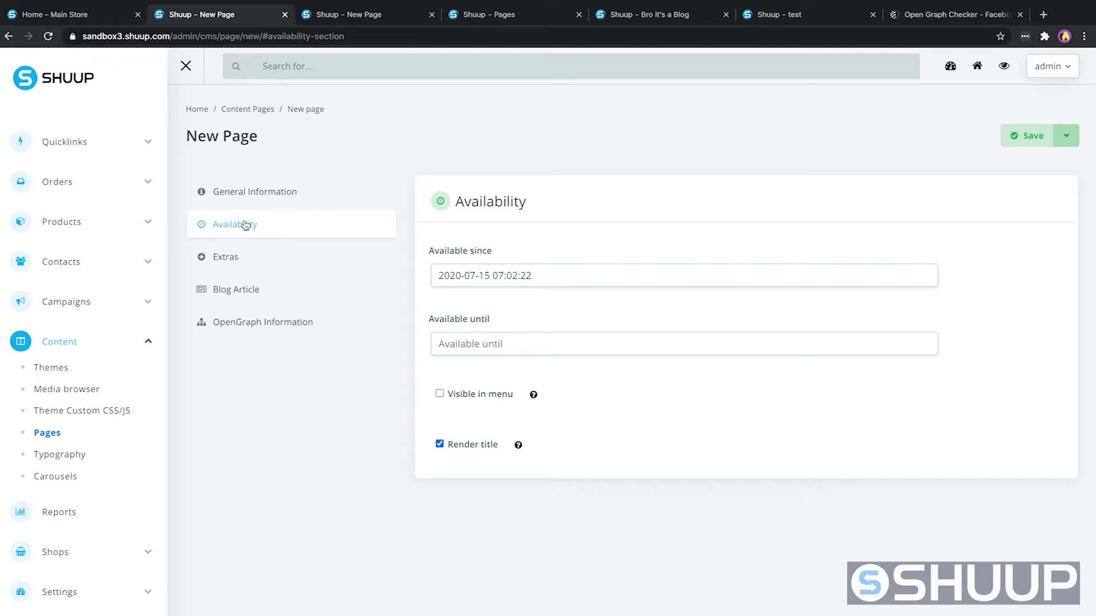
Tick Visible in menu in the page's Availability settings
{"action": "left_click", "coordinate": [440, 395]}
{"action": "left_click", "coordinate": [225, 259]}
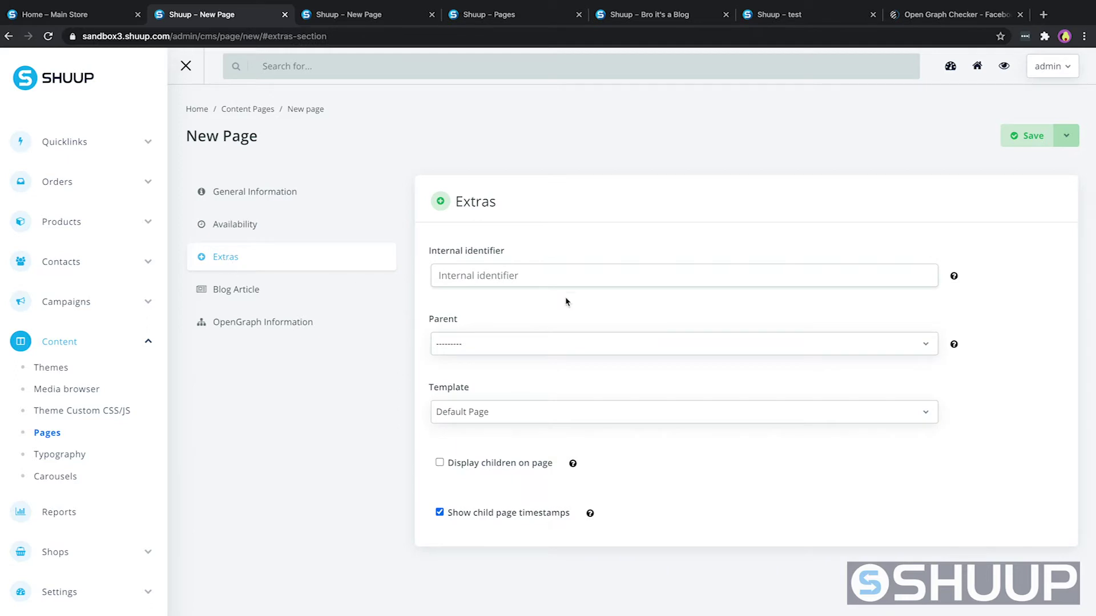
Set internal identifier 'master-blog-page' with no parent and turn on Display children on page
{"action": "left_click", "coordinate": [549, 274]}
{"action": "type", "text": "master"}
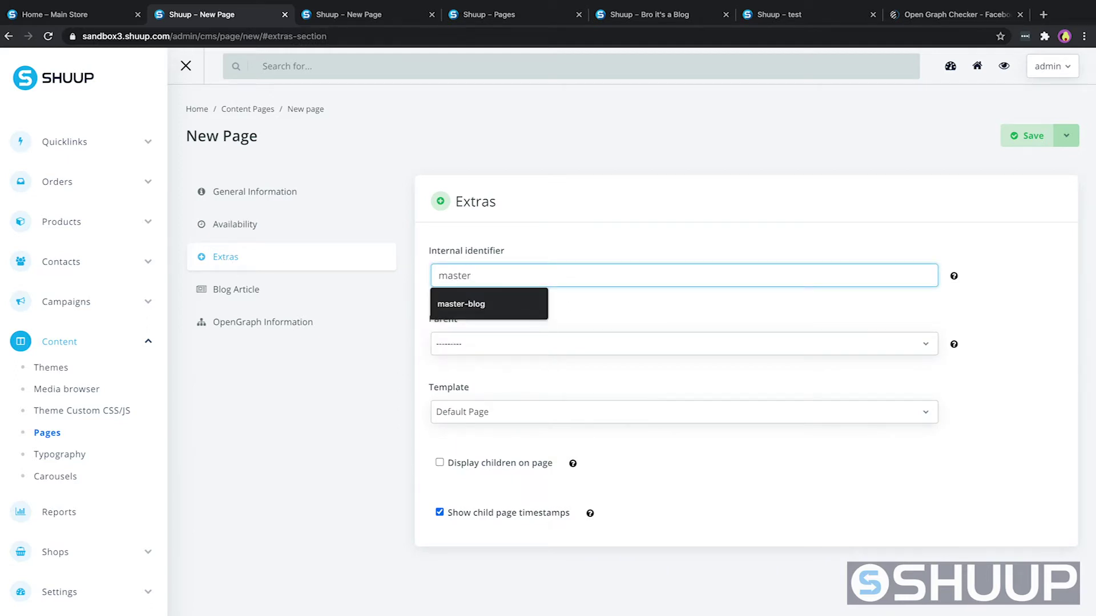
{"action": "type", "text": "-blog"}
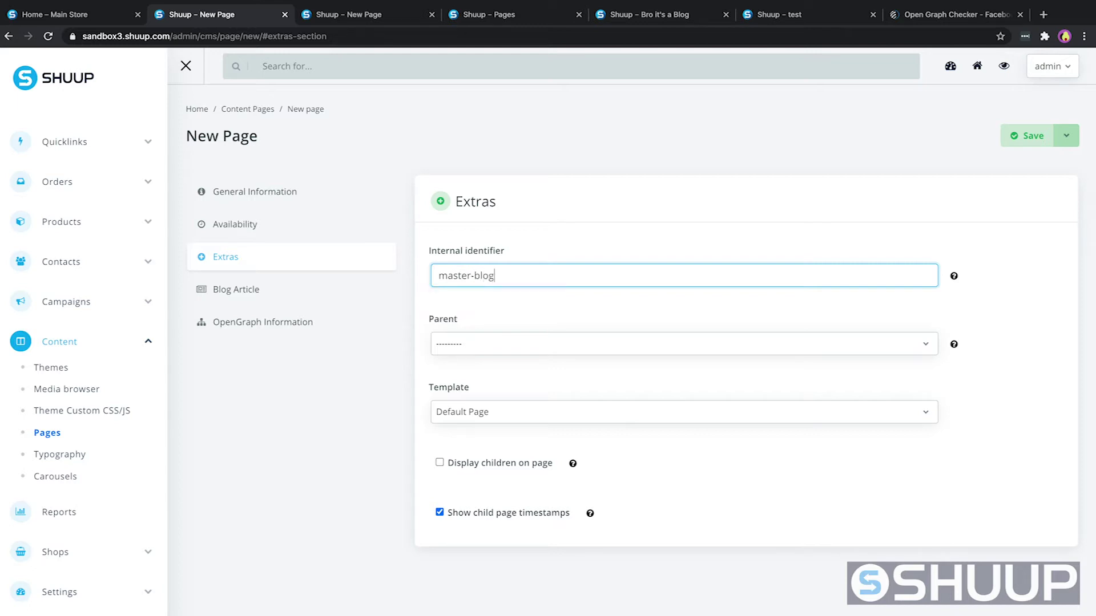
{"action": "type", "text": "-page"}
{"action": "left_click", "coordinate": [535, 347]}
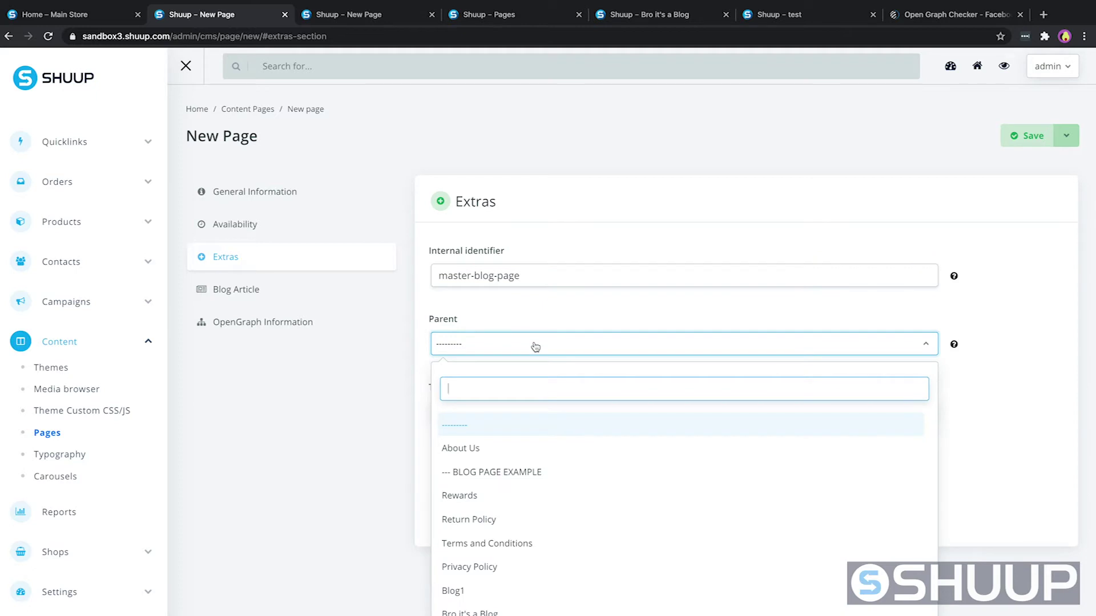
{"action": "left_click", "coordinate": [528, 319]}
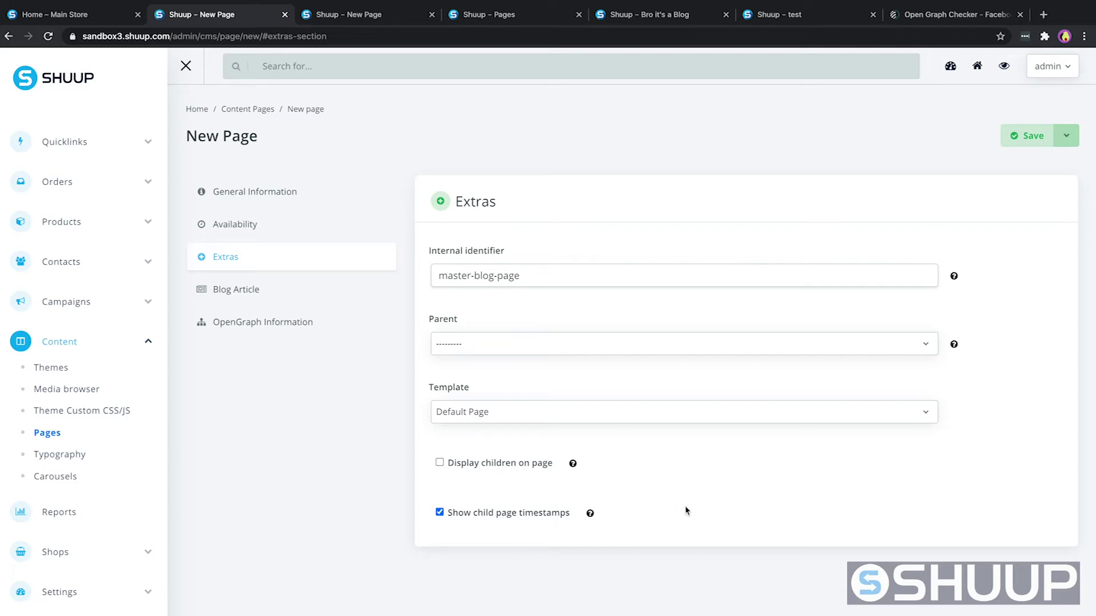
{"action": "left_click", "coordinate": [440, 463]}
{"action": "left_click", "coordinate": [219, 290]}
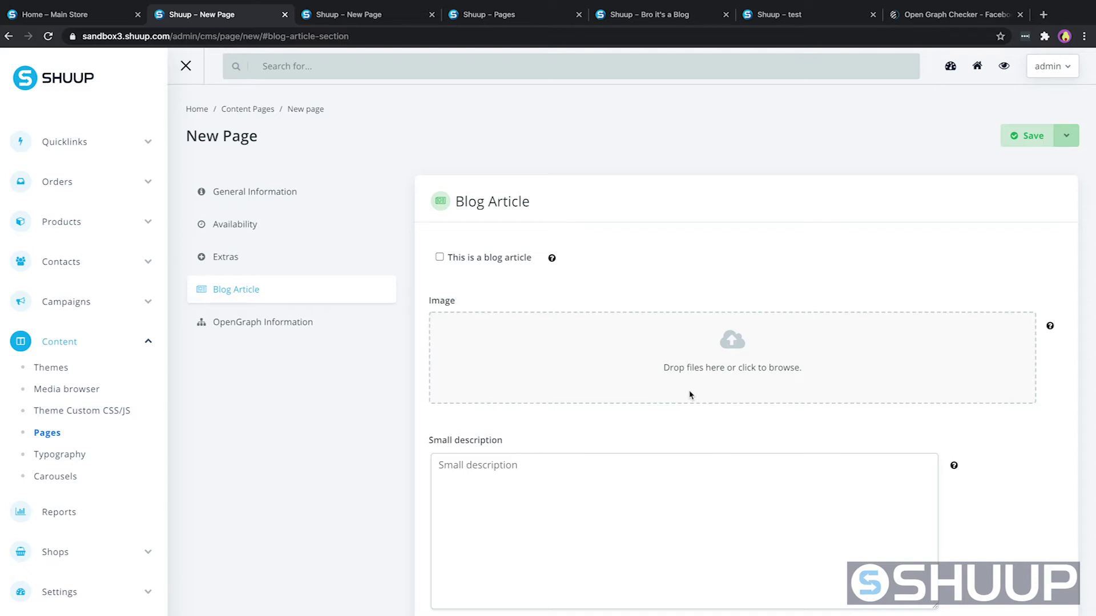
Review the empty OpenGraph Information fields and bring up the image picker for the sharing image
{"action": "left_click", "coordinate": [301, 323]}
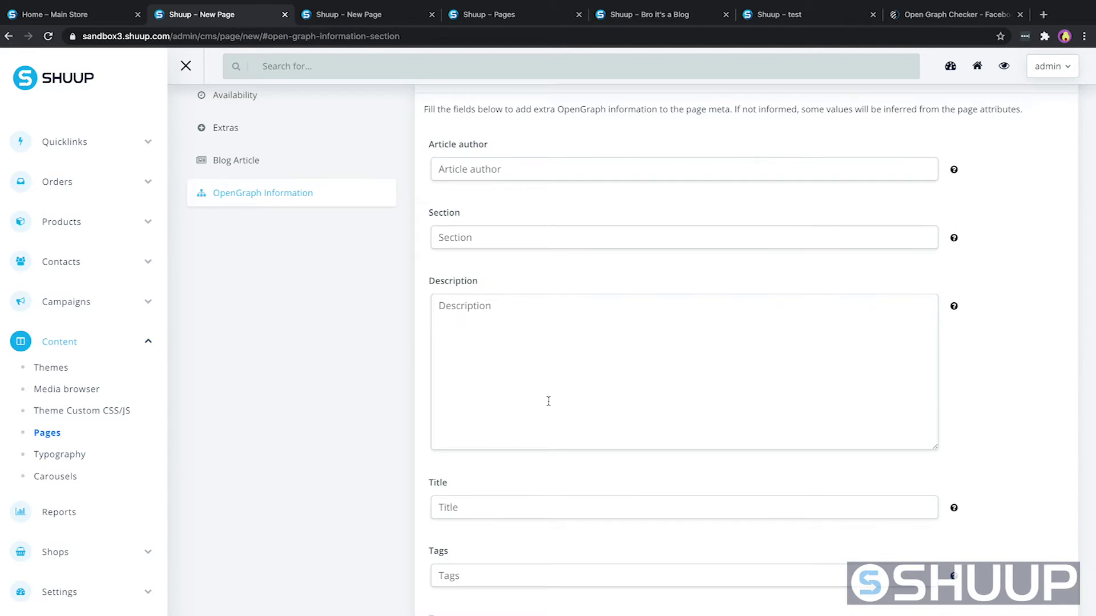
{"action": "scroll", "coordinate": [548, 399], "scroll_direction": "down", "scroll_amount": 3}
{"action": "scroll", "coordinate": [548, 399], "scroll_direction": "up", "scroll_amount": 2}
{"action": "scroll", "coordinate": [548, 401], "scroll_direction": "up", "scroll_amount": 1}
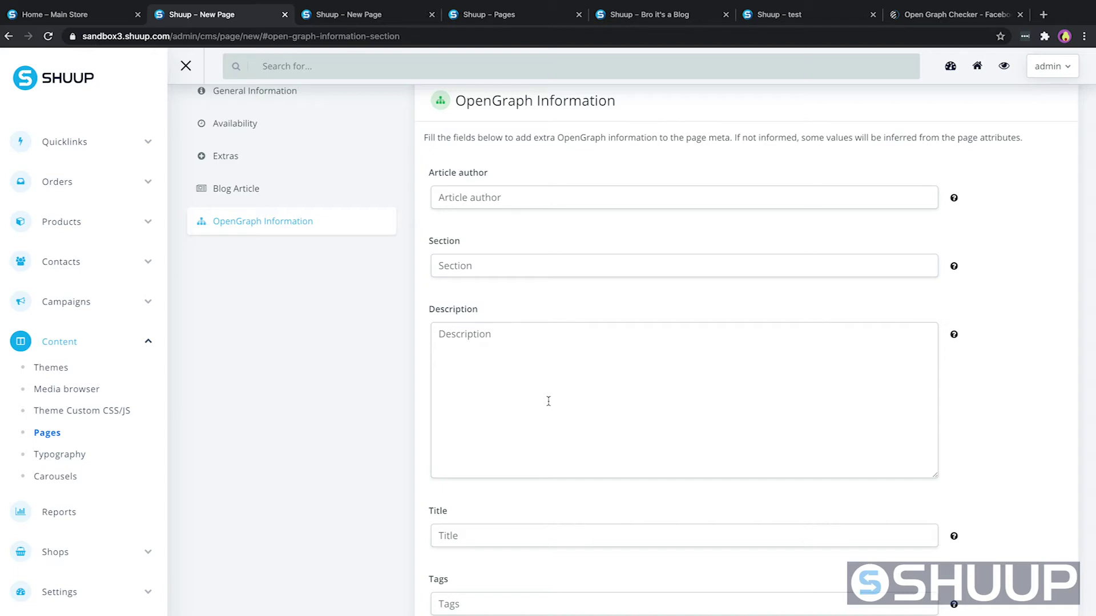
{"action": "scroll", "coordinate": [548, 401], "scroll_direction": "down", "scroll_amount": 4}
{"action": "left_click", "coordinate": [746, 574]}
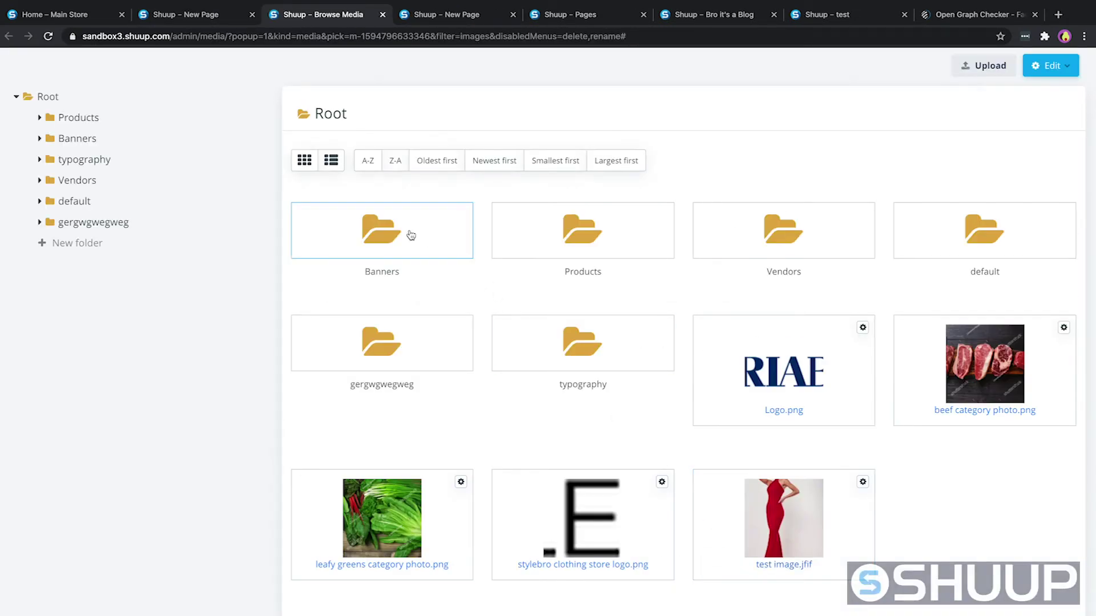
Use the Banners t-shirts image as the OpenGraph image and tag the page 'blog'
{"action": "left_click", "coordinate": [411, 235]}
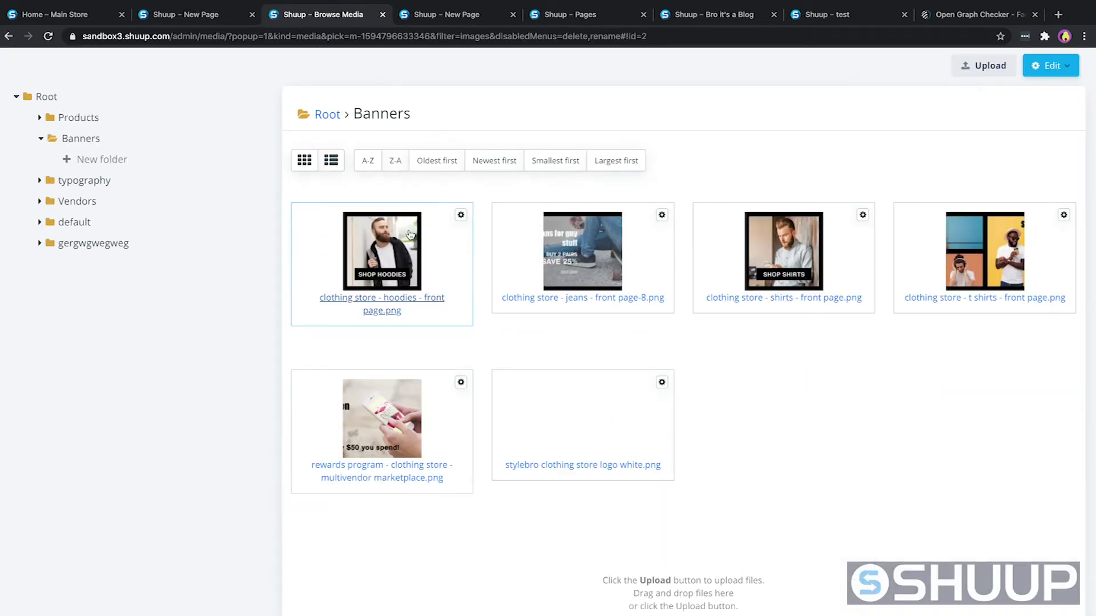
{"action": "left_click", "coordinate": [977, 262]}
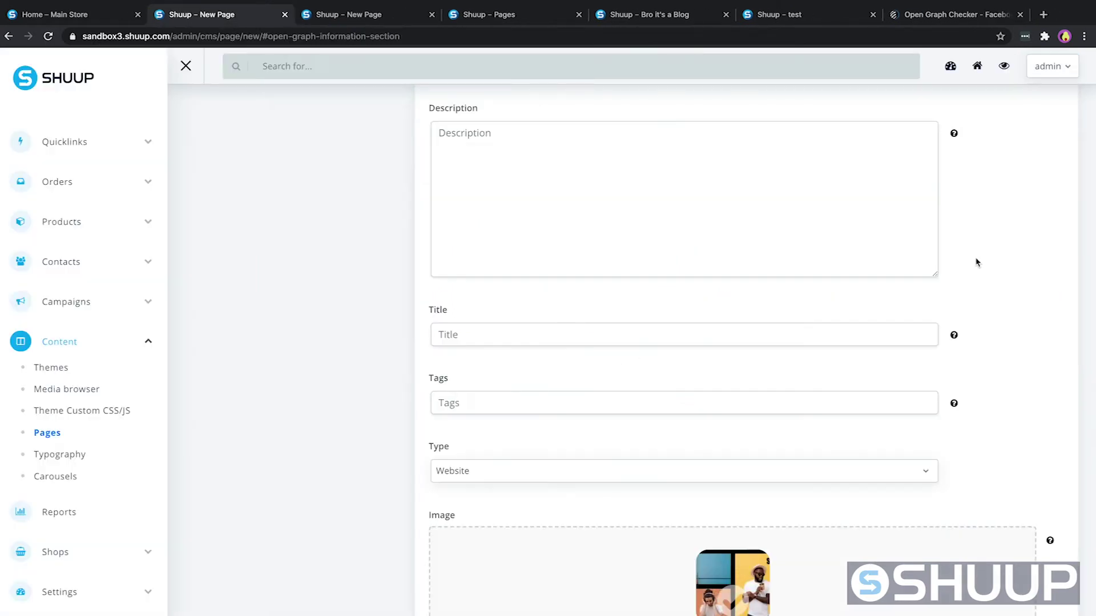
{"action": "left_click", "coordinate": [516, 408]}
{"action": "left_click", "coordinate": [469, 433]}
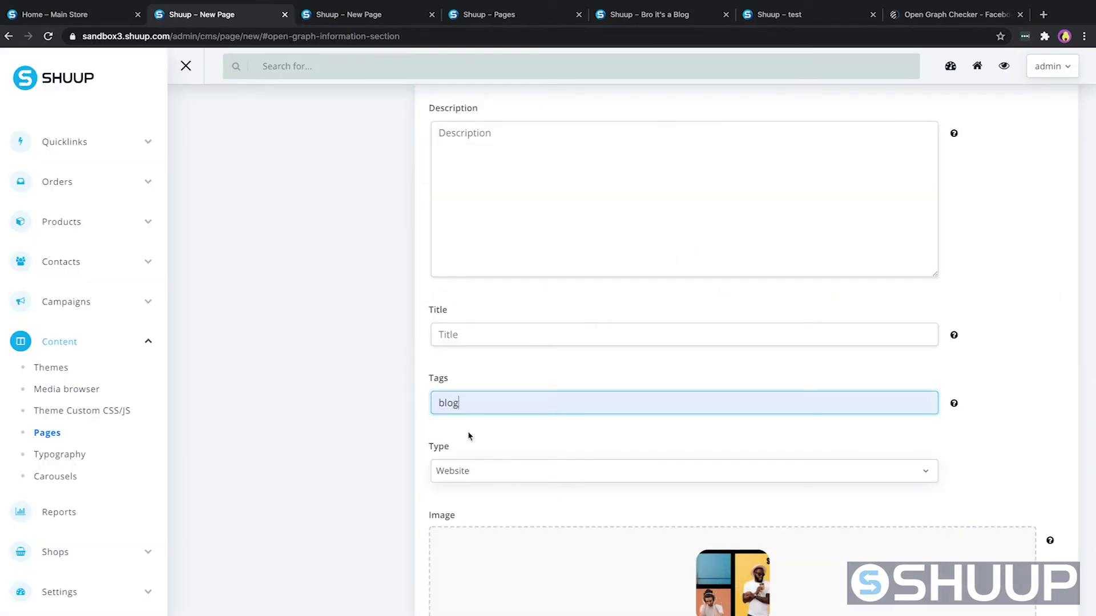
Set OpenGraph title 'Dummy It's Fashion' and description 'Dummy Blog Description'
{"action": "left_click", "coordinate": [475, 336]}
{"action": "type", "text": "Dum"}
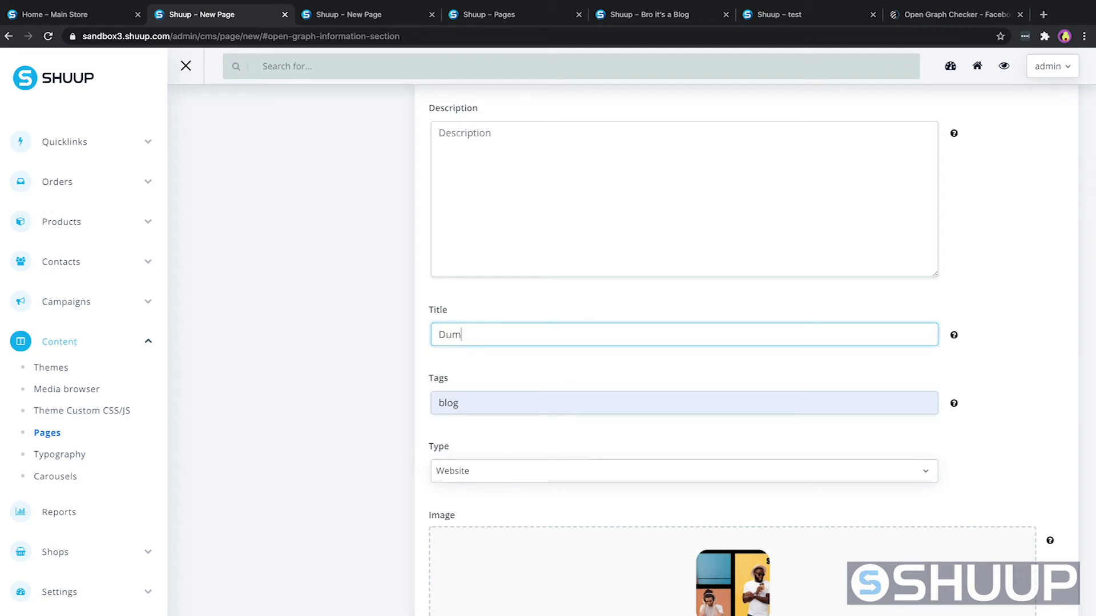
{"action": "type", "text": "my It\\s"}
{"action": "type", "text": "s"}
{"action": "key", "text": "BackSpace"}
{"action": "key", "text": "BackSpace"}
{"action": "type", "text": "'s Fashion"}
{"action": "left_click", "coordinate": [585, 177]}
{"action": "type", "text": "Dummy "}
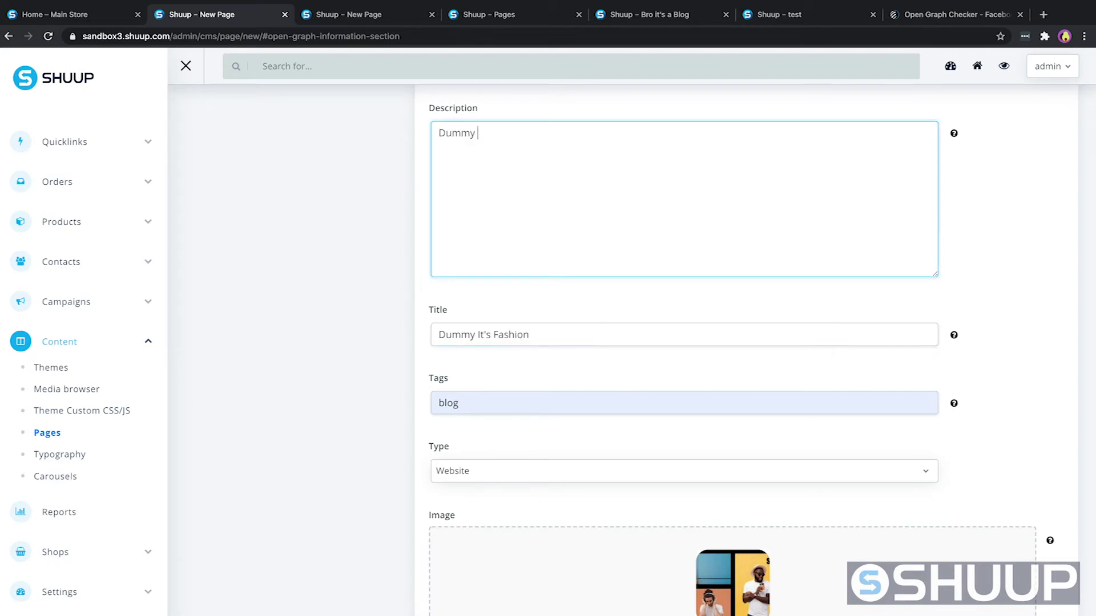
{"action": "type", "text": "Blog Description"}
Enter the article author's name and save the page
{"action": "scroll", "coordinate": [704, 139], "scroll_direction": "up", "scroll_amount": 5}
{"action": "left_click", "coordinate": [508, 298]}
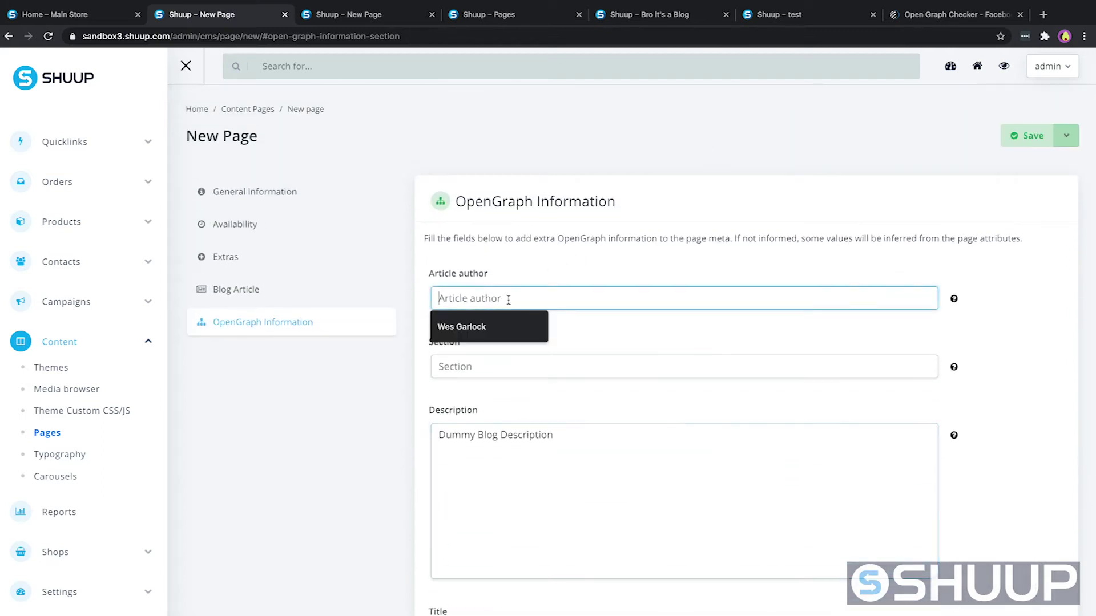
{"action": "type", "text": "Wes Garlock"}
{"action": "left_click", "coordinate": [335, 423]}
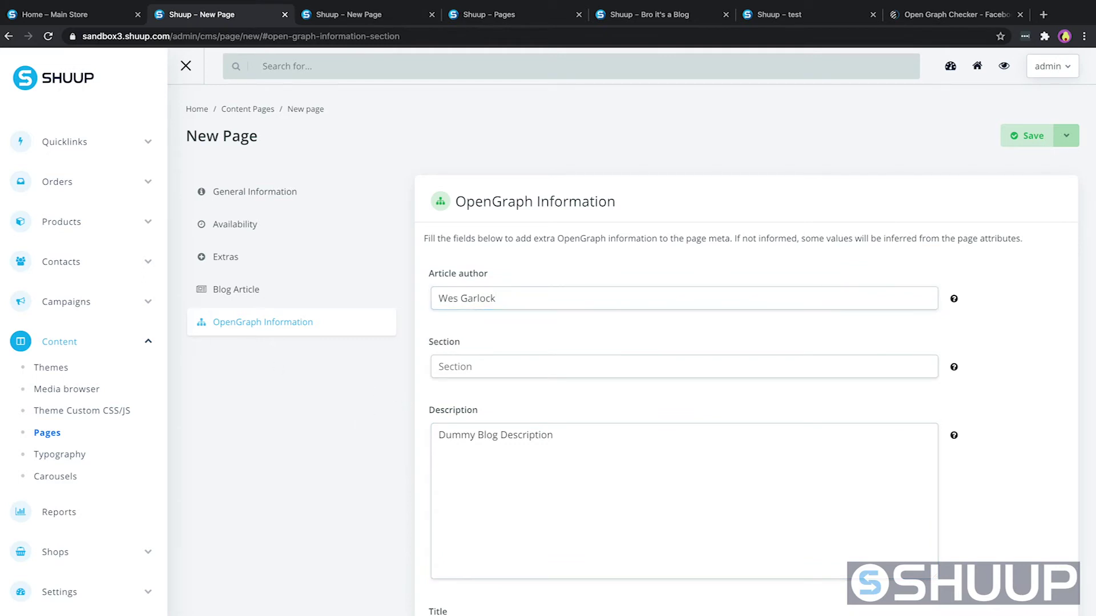
{"action": "left_click", "coordinate": [1029, 142]}
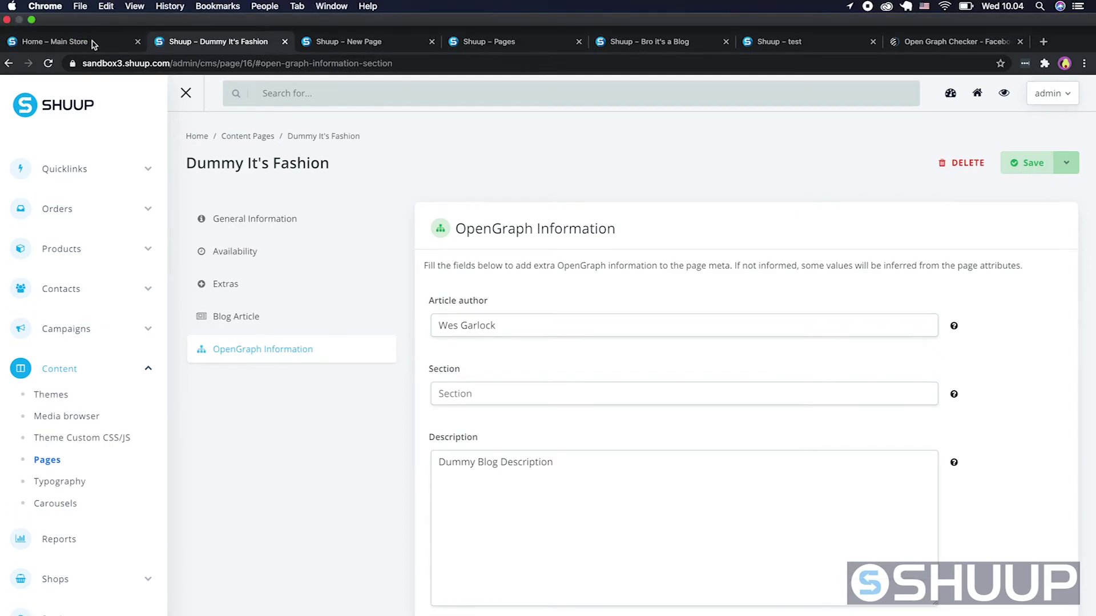
Reload the storefront to confirm Dummy It's Fashion is in the menu, then return to the admin Pages list
{"action": "left_click", "coordinate": [86, 41]}
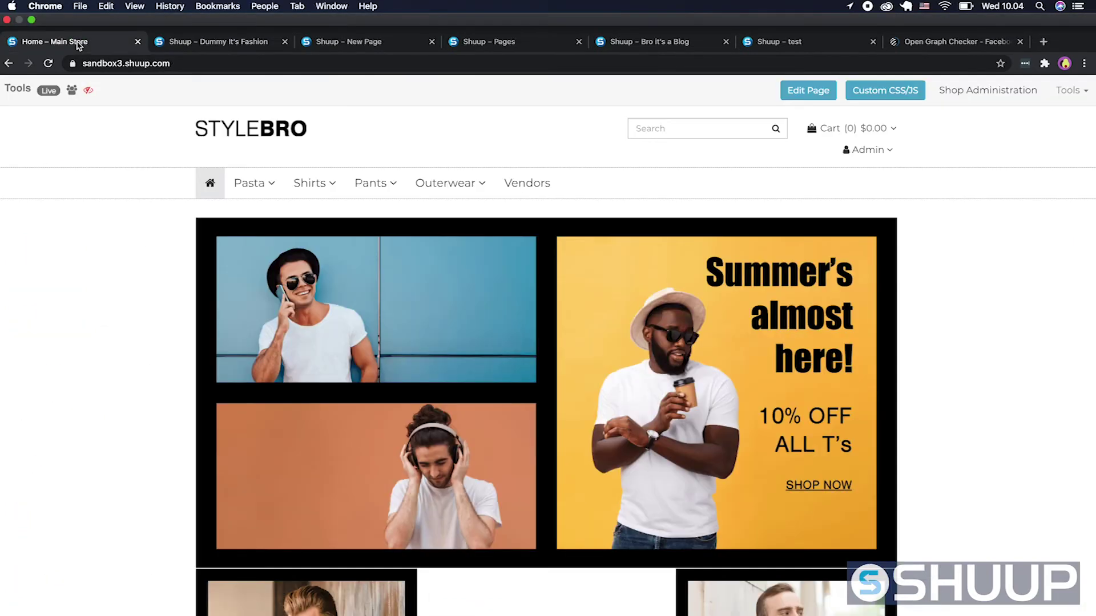
{"action": "left_click", "coordinate": [48, 64]}
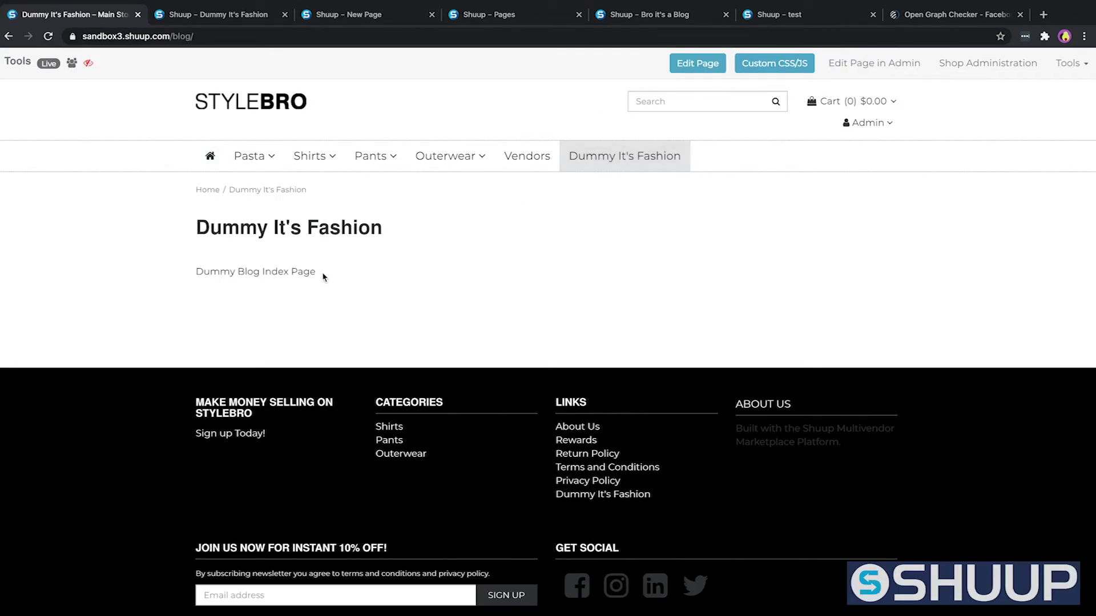
{"action": "left_click_drag", "start_coordinate": [323, 277], "coordinate": [198, 263]}
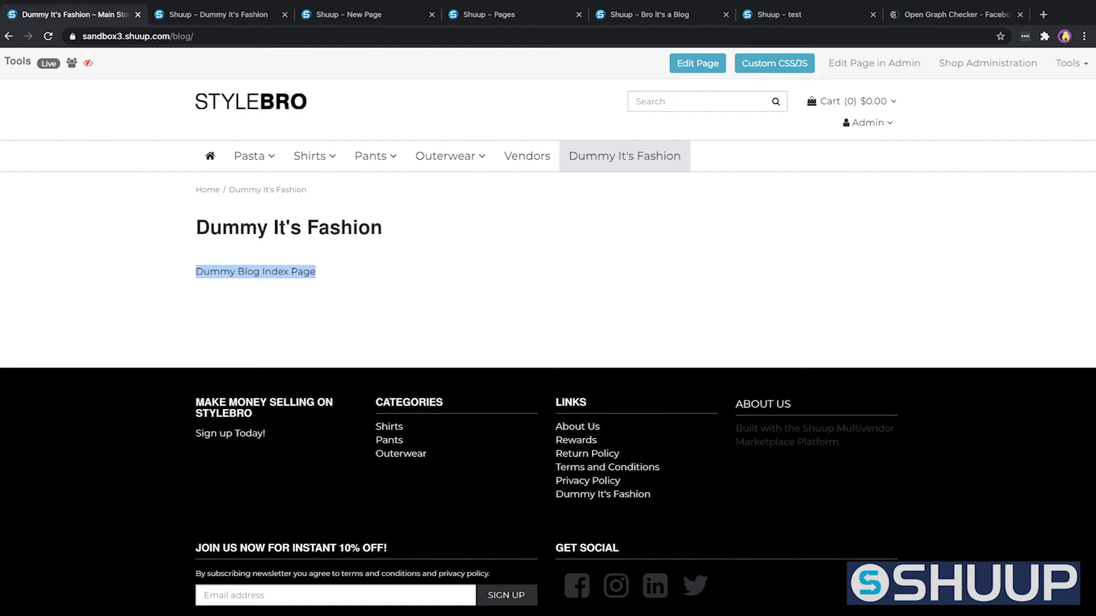
{"action": "left_click", "coordinate": [249, 23]}
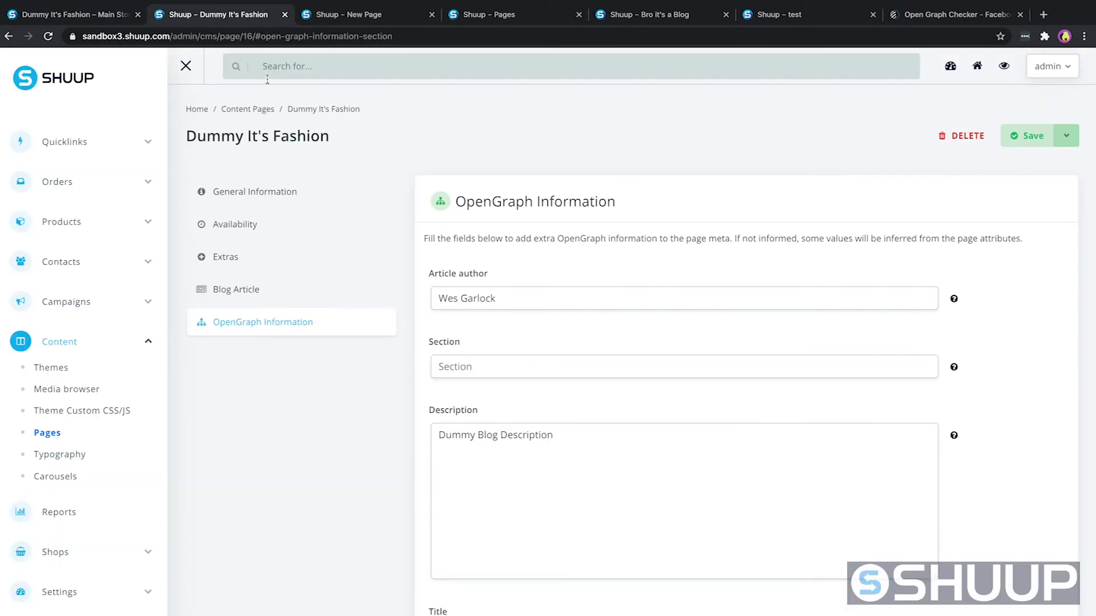
{"action": "left_click", "coordinate": [252, 113]}
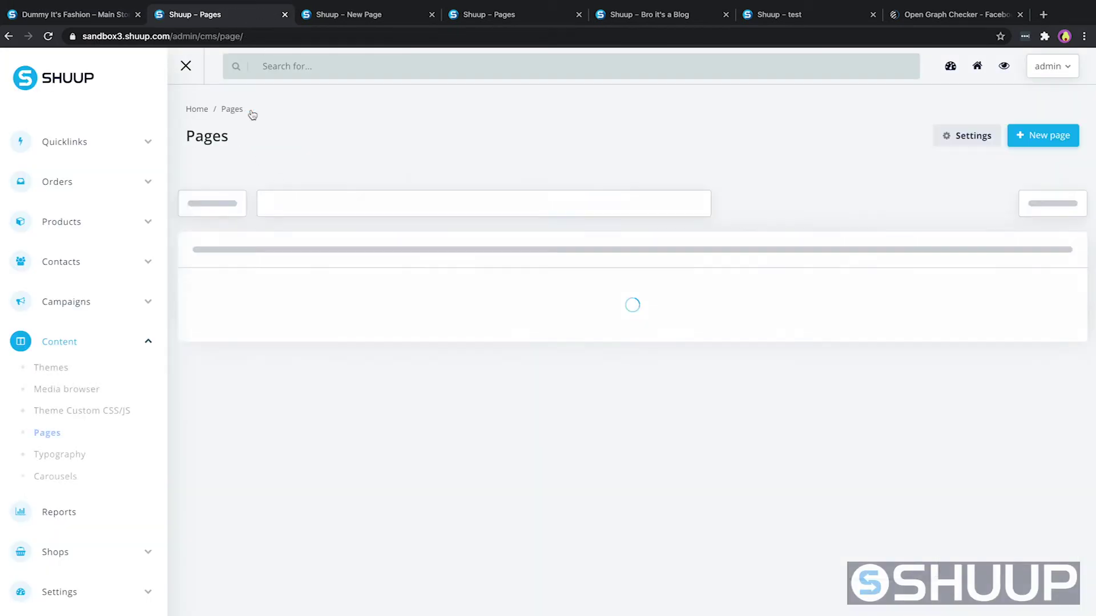
Create another page with URL 'blog-1-page', content 'blog 1 page' and title 'Blog 1 Page'
{"action": "left_click", "coordinate": [1052, 136]}
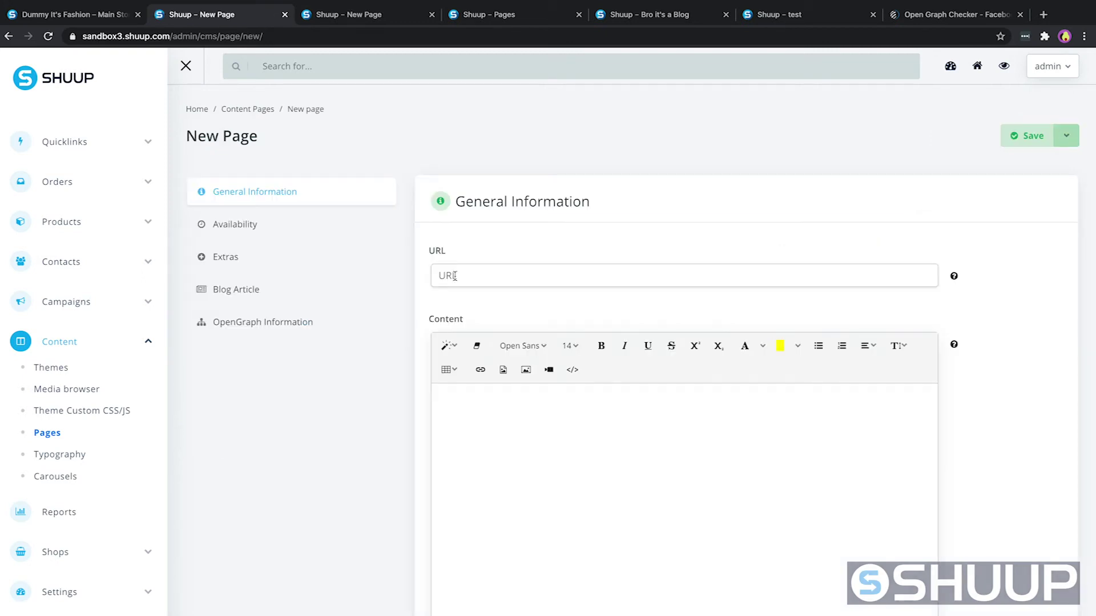
{"action": "left_click", "coordinate": [460, 279]}
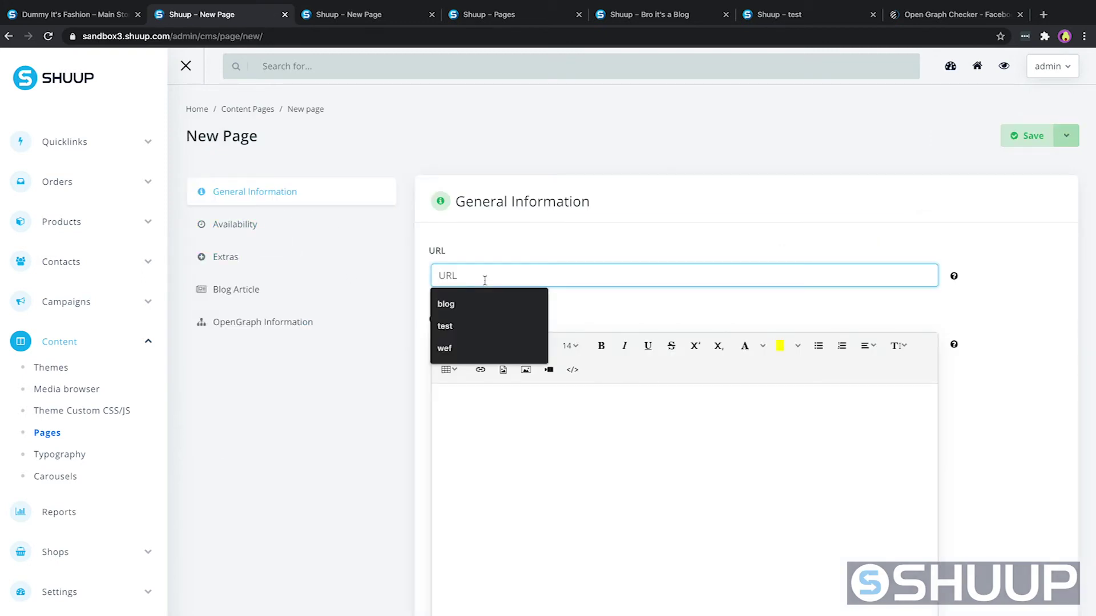
{"action": "type", "text": "blog"}
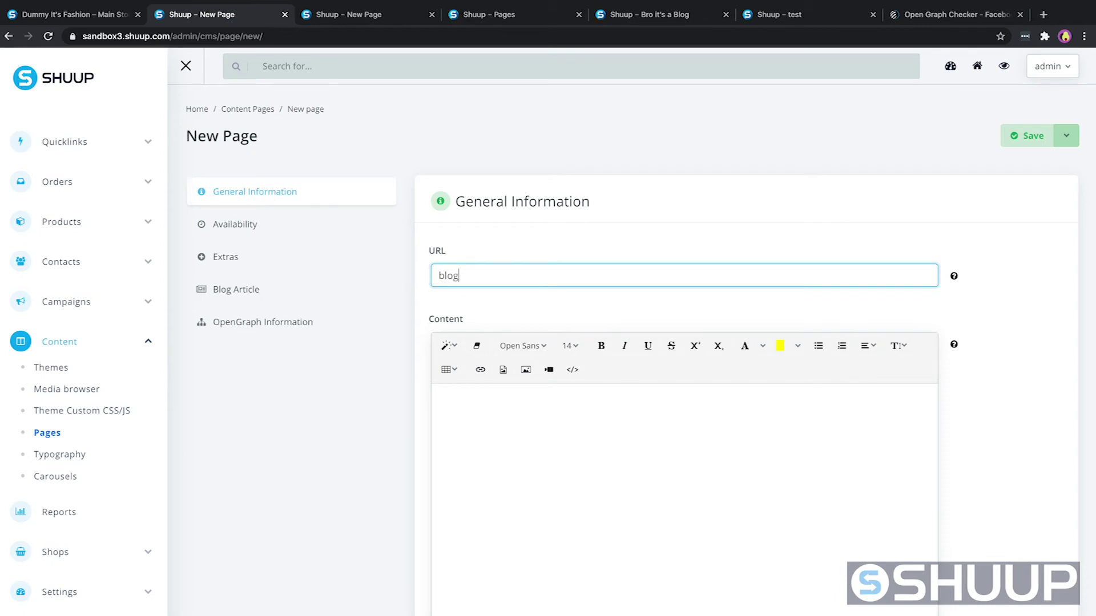
{"action": "type", "text": "-1-page"}
{"action": "left_click", "coordinate": [520, 563]}
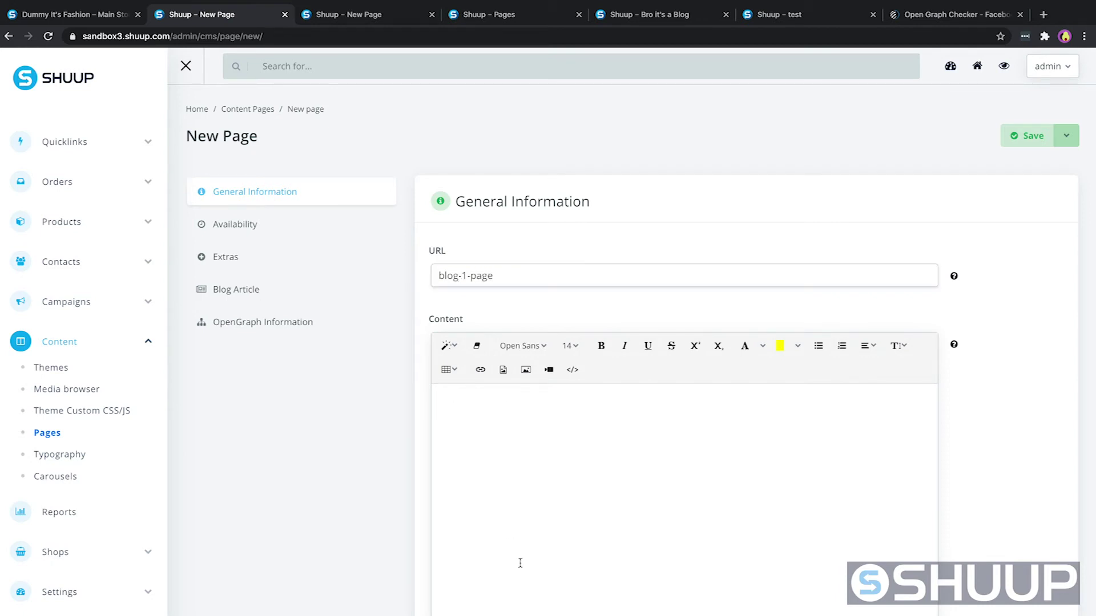
{"action": "type", "text": "blog 1 page"}
{"action": "scroll", "coordinate": [679, 592], "scroll_direction": "down", "scroll_amount": 3}
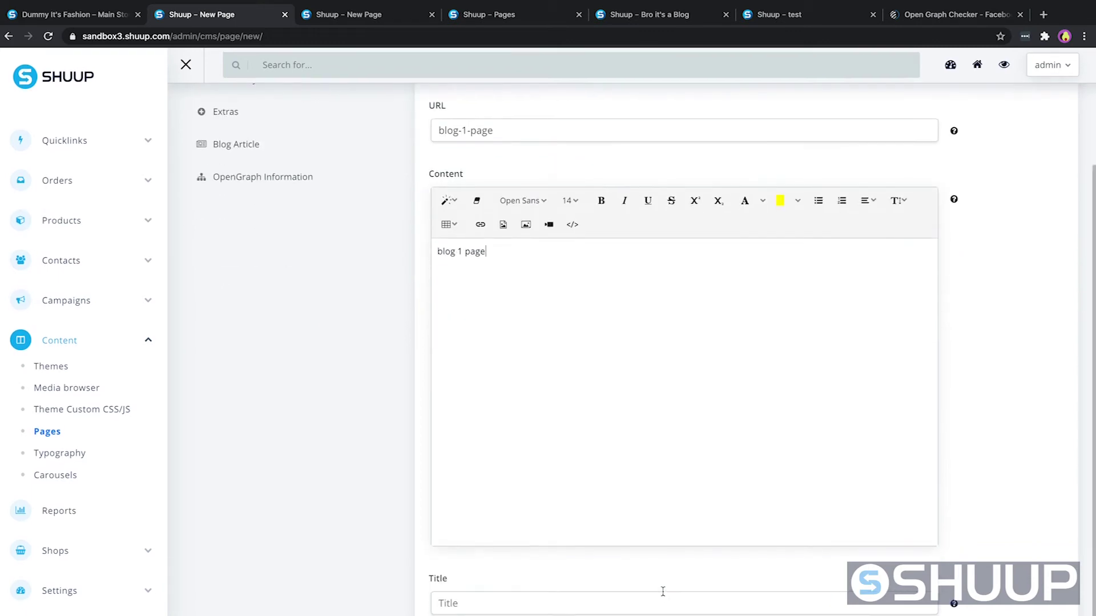
{"action": "left_click", "coordinate": [579, 603]}
{"action": "type", "text": "Blog "}
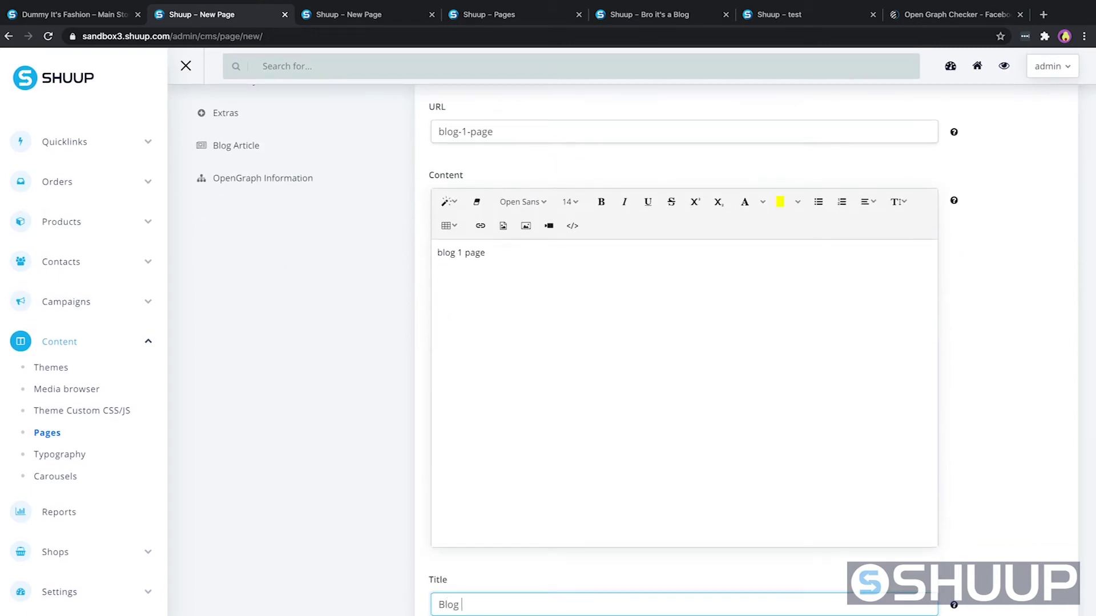
{"action": "type", "text": "1 Page"}
{"action": "scroll", "coordinate": [257, 269], "scroll_direction": "up", "scroll_amount": 5}
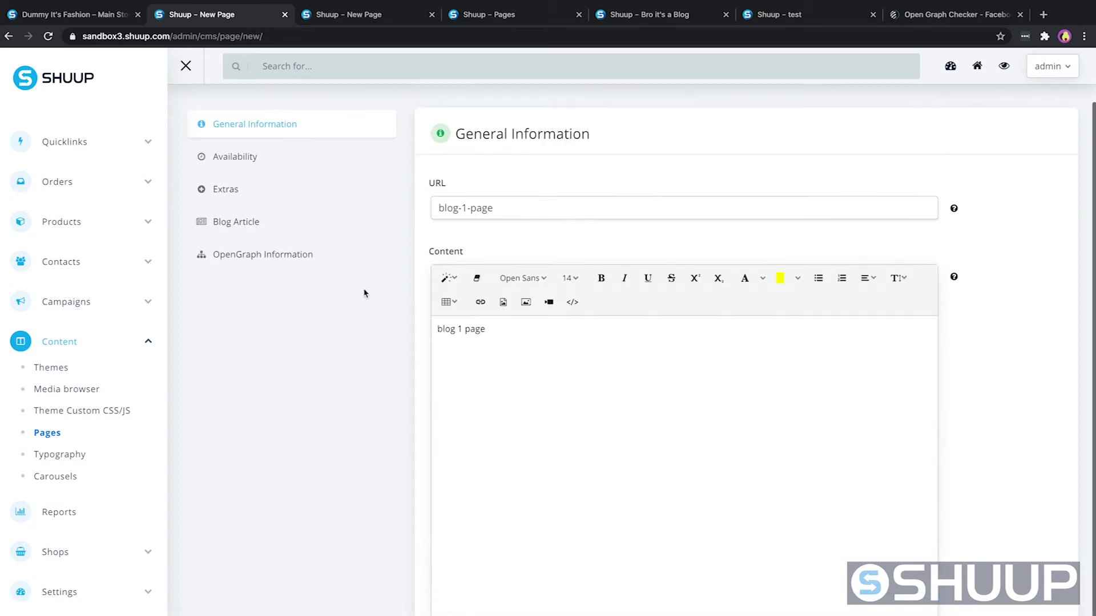
{"action": "left_click", "coordinate": [234, 225]}
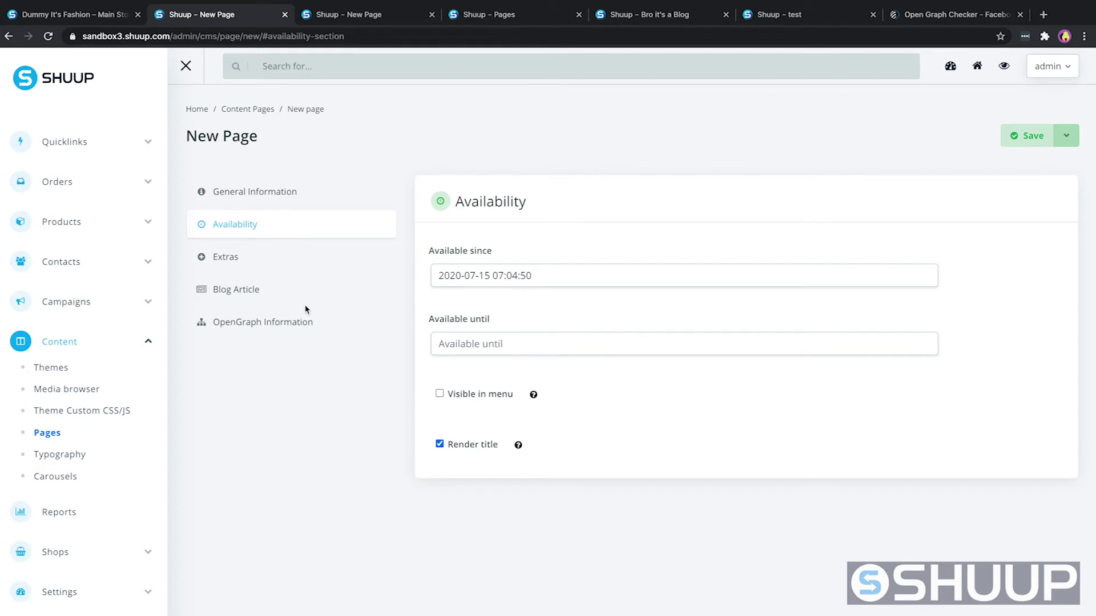
Make Dummy It's Fashion the parent, set internal identifier 'blog-1-page', and save
{"action": "left_click", "coordinate": [228, 257]}
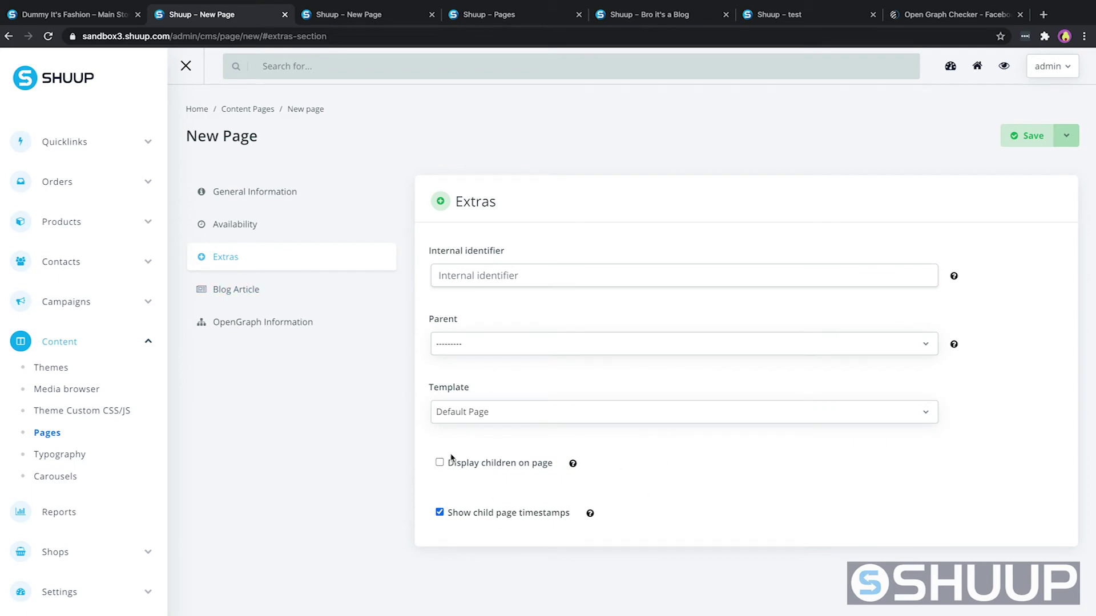
{"action": "left_click", "coordinate": [492, 346]}
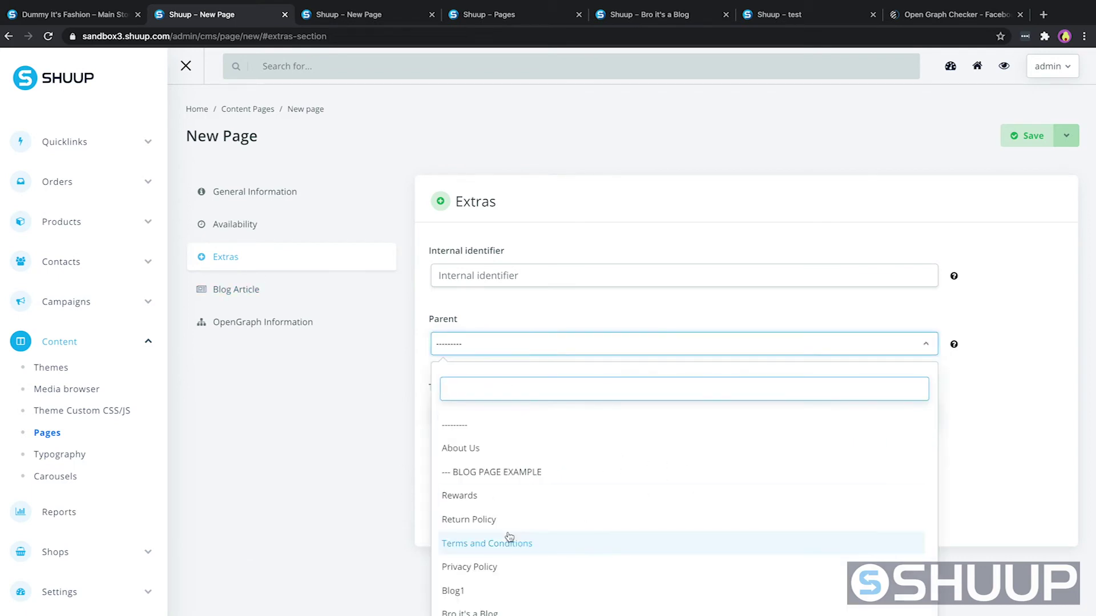
{"action": "scroll", "coordinate": [505, 540], "scroll_direction": "down", "scroll_amount": 3}
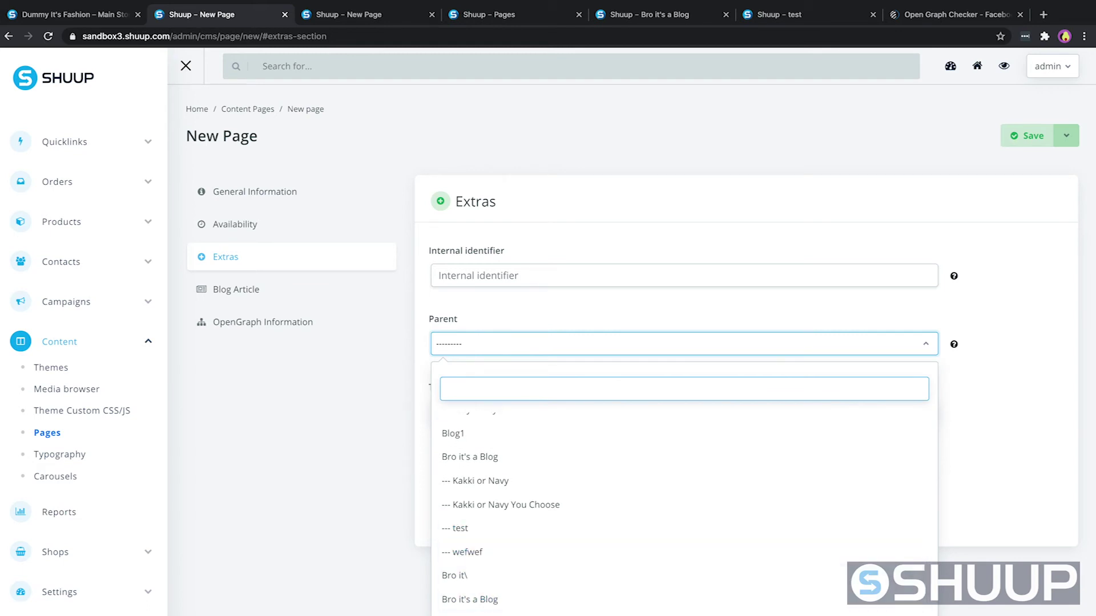
{"action": "left_click", "coordinate": [473, 614]}
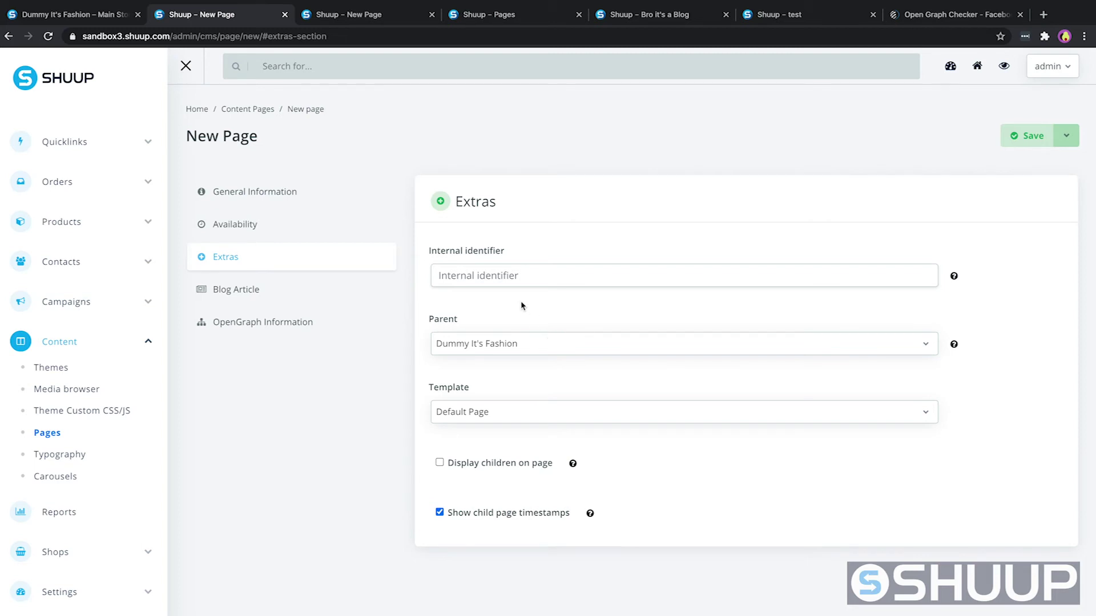
{"action": "left_click", "coordinate": [501, 278]}
{"action": "type", "text": "blog-1-"}
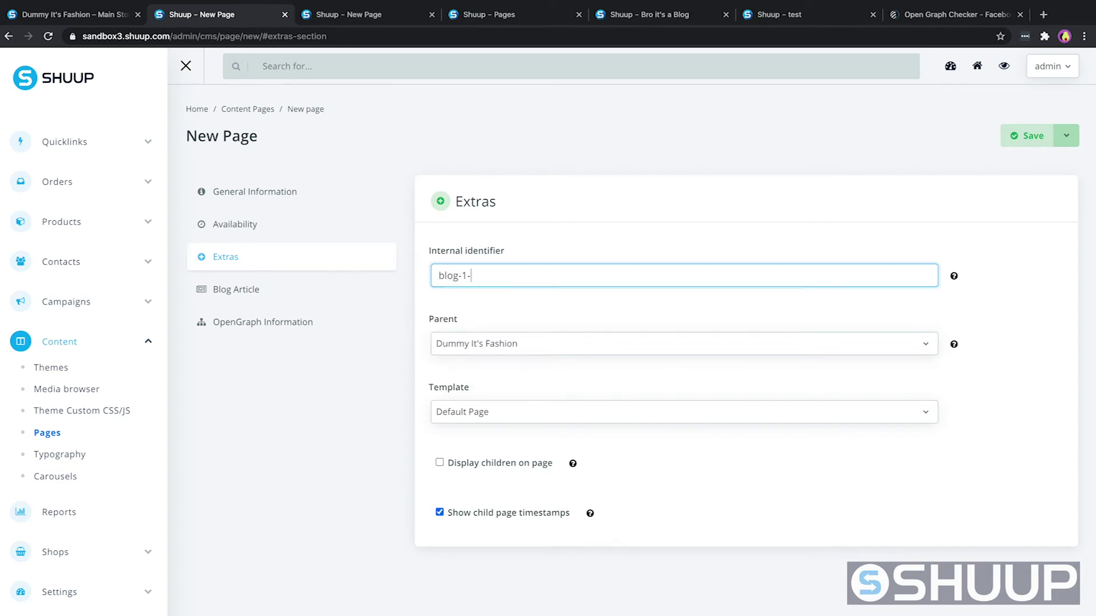
{"action": "type", "text": "page"}
{"action": "left_click", "coordinate": [1030, 138]}
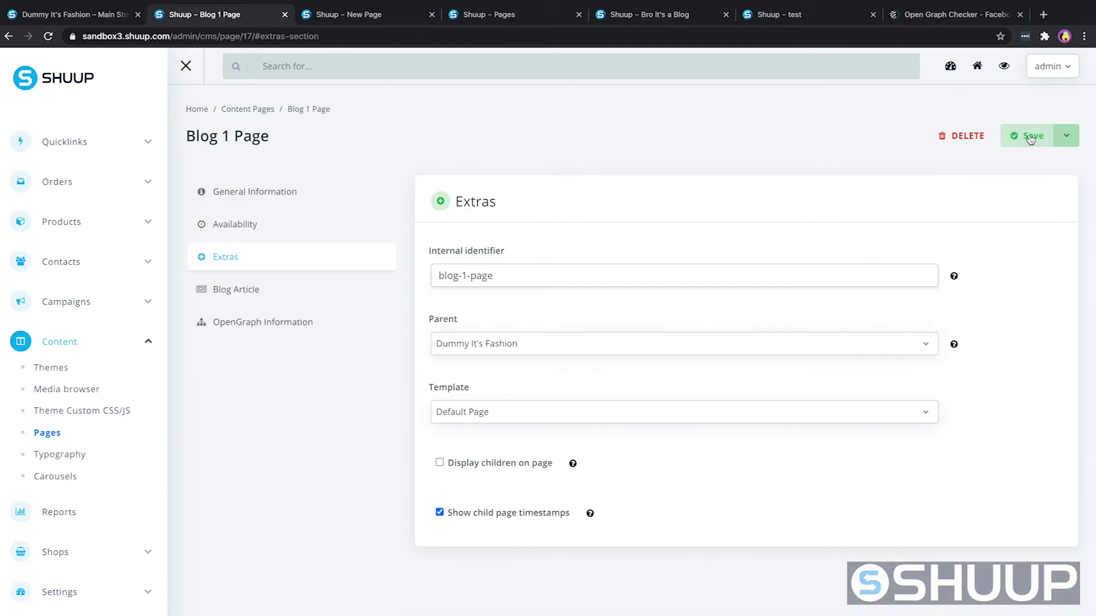
Set the OpenGraph image to the golden chino photo from the Products folder
{"action": "left_click", "coordinate": [260, 322]}
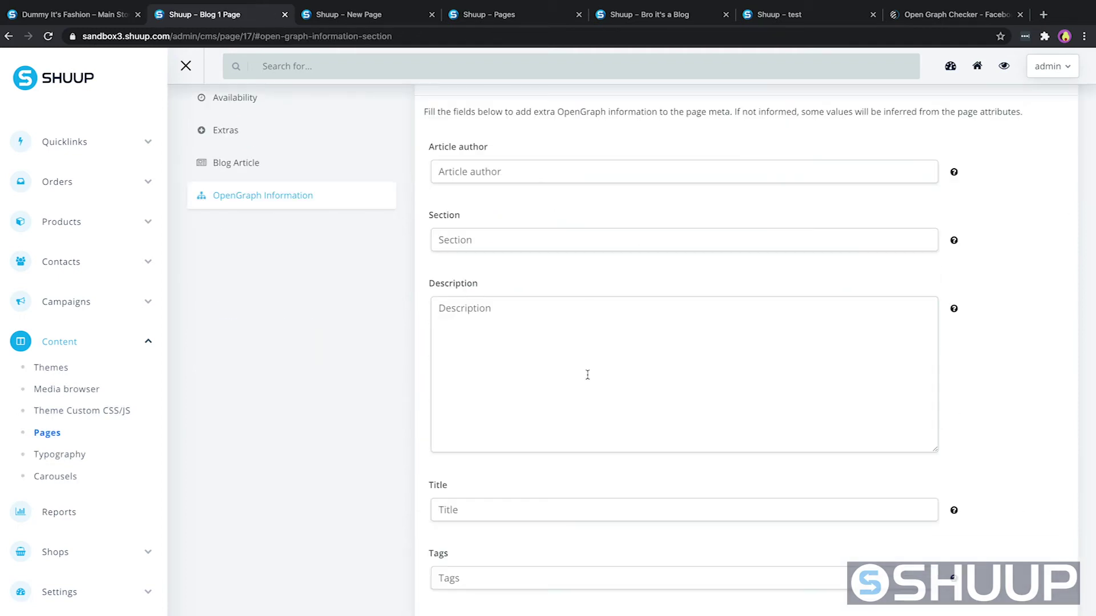
{"action": "scroll", "coordinate": [629, 545], "scroll_direction": "down", "scroll_amount": 3}
{"action": "left_click", "coordinate": [731, 556]}
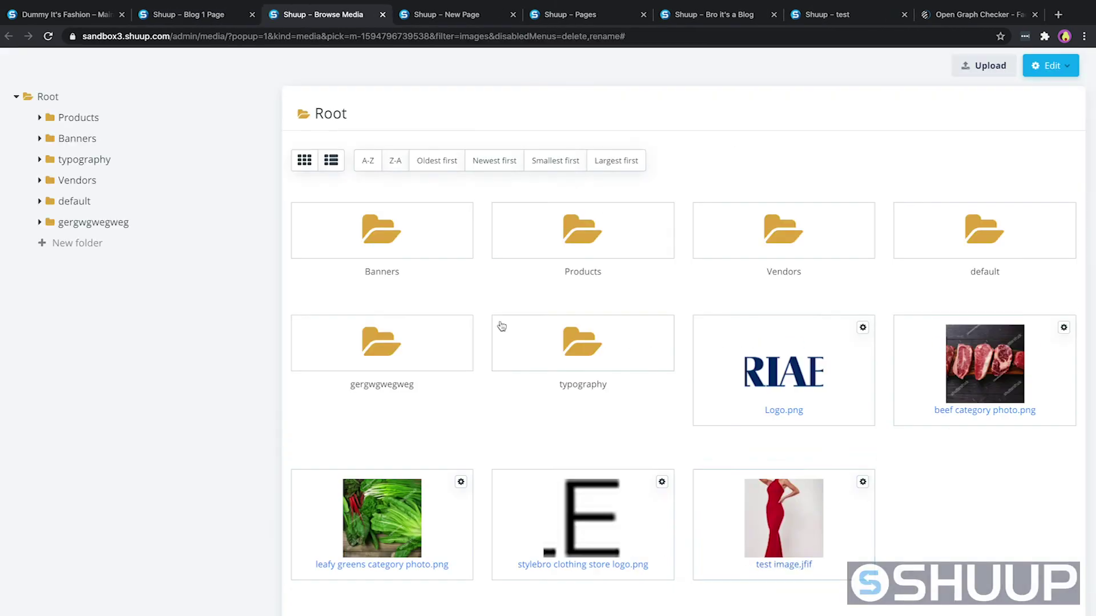
{"action": "left_click", "coordinate": [616, 243]}
{"action": "left_click", "coordinate": [986, 276]}
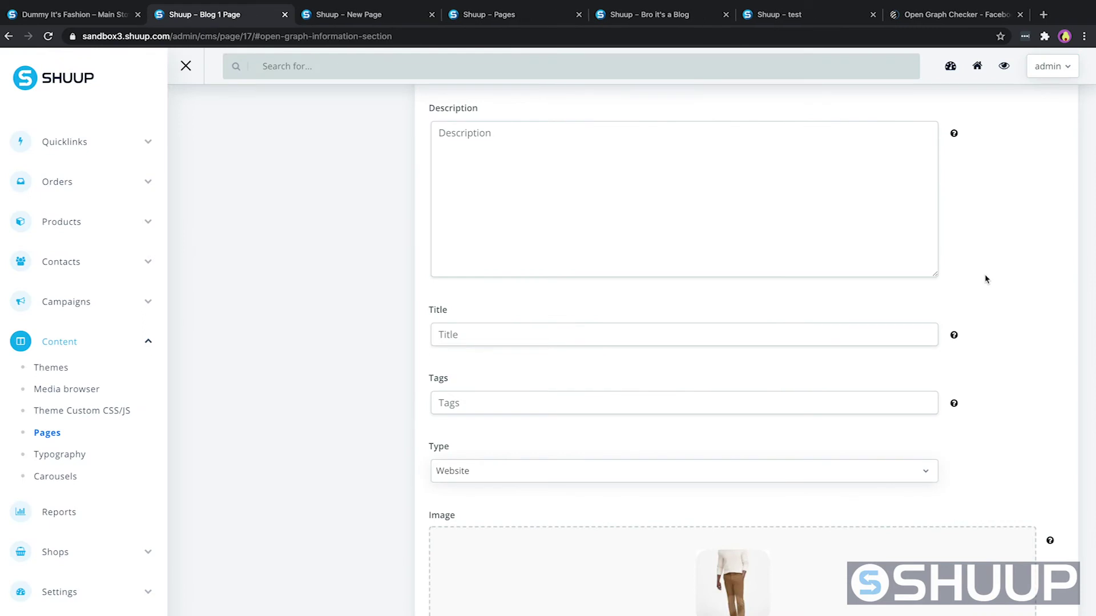
Enter OpenGraph title 'Blog 1 Page' and add the tag 'colors'
{"action": "left_click", "coordinate": [469, 325]}
{"action": "type", "text": "Blog 1 Page"}
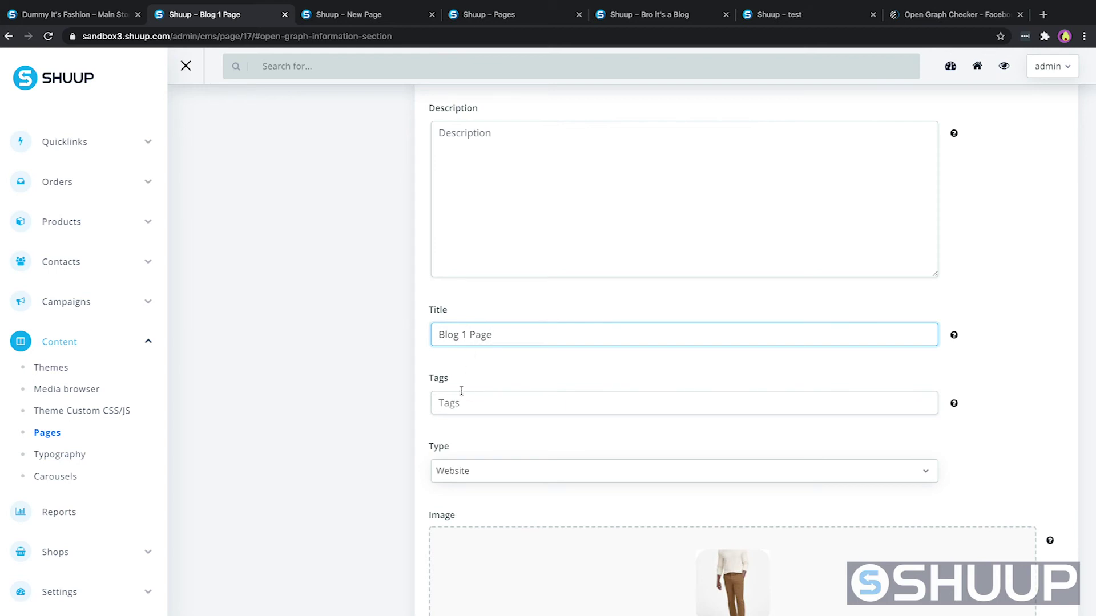
{"action": "left_click", "coordinate": [455, 405]}
{"action": "type", "text": "colors"}
{"action": "key", "text": "Return"}
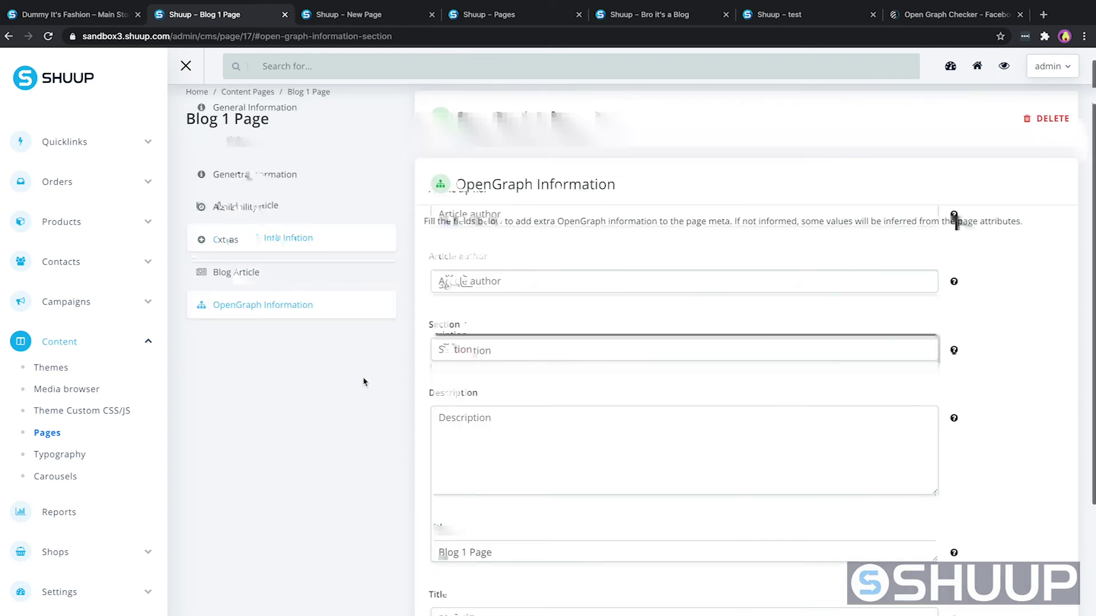
Enter OpenGraph description 'Blog 1 Page' and accept the suggested article author
{"action": "left_click", "coordinate": [580, 470]}
{"action": "type", "text": "Blog 1 Pahe"}
{"action": "key", "text": "BackSpace"}
{"action": "key", "text": "BackSpace"}
{"action": "type", "text": "ge"}
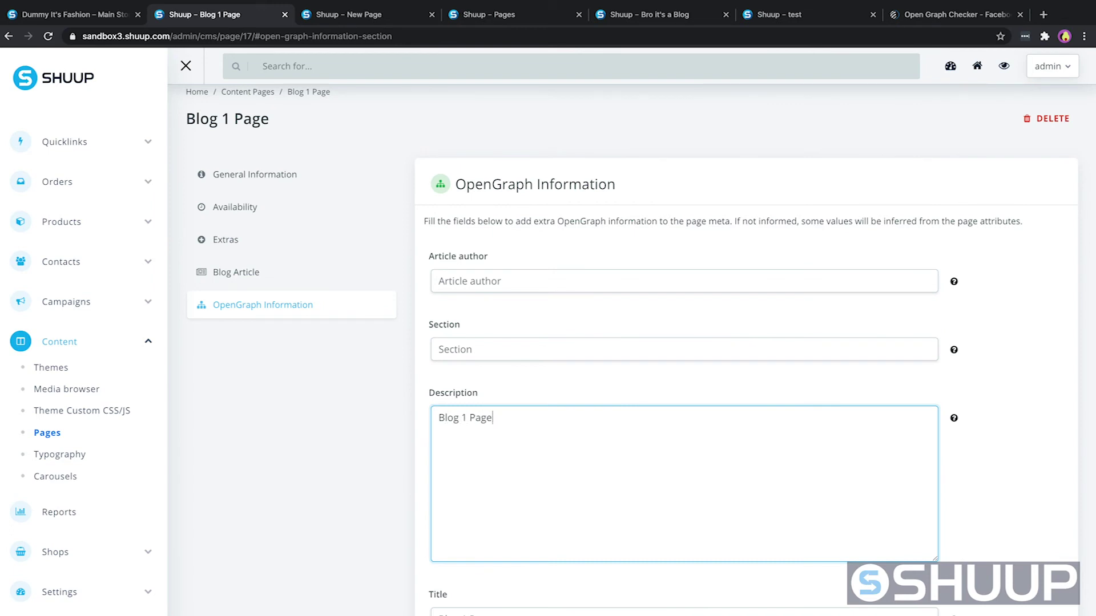
{"action": "left_click", "coordinate": [586, 278]}
{"action": "left_click", "coordinate": [510, 318]}
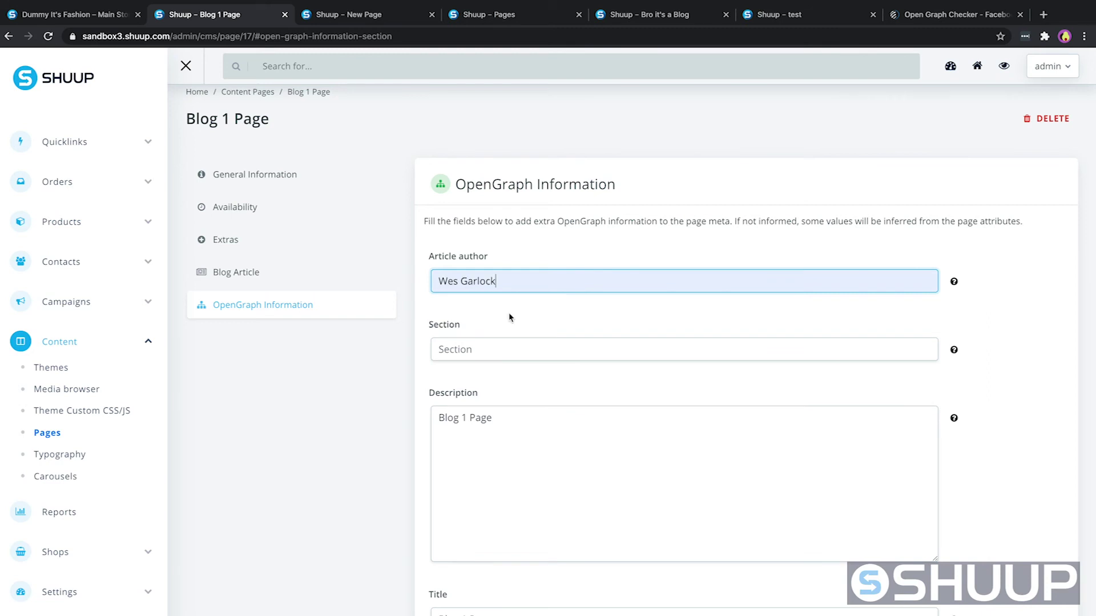
{"action": "scroll", "coordinate": [859, 511], "scroll_direction": "down", "scroll_amount": 2}
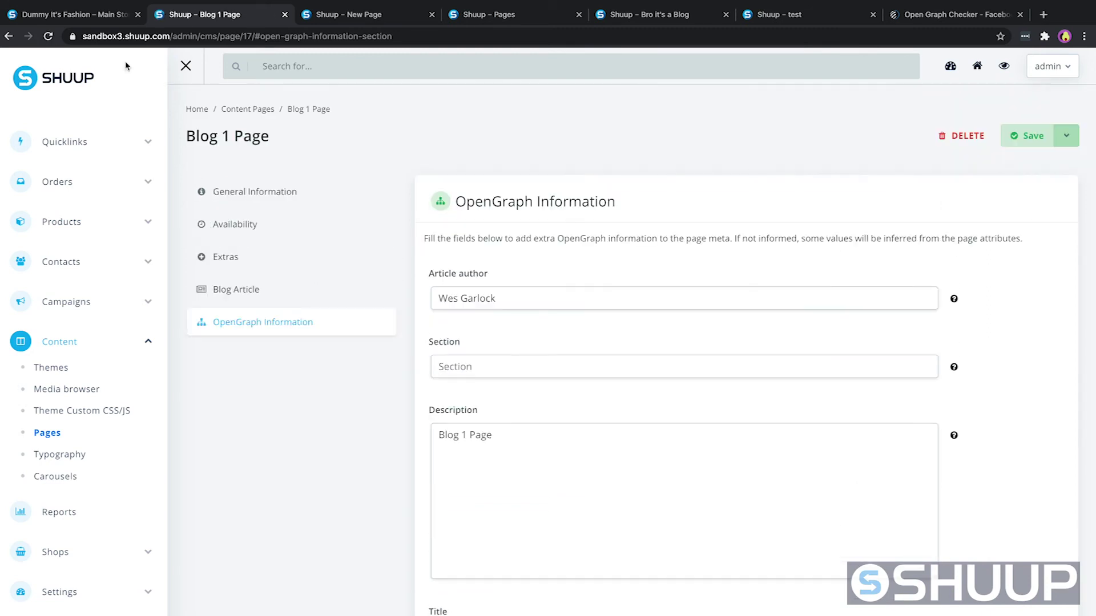
{"action": "left_click", "coordinate": [89, 13]}
Reload the storefront, open the Blog 1 Page post at /blog-1-page/ and select its URL
{"action": "left_click", "coordinate": [50, 36]}
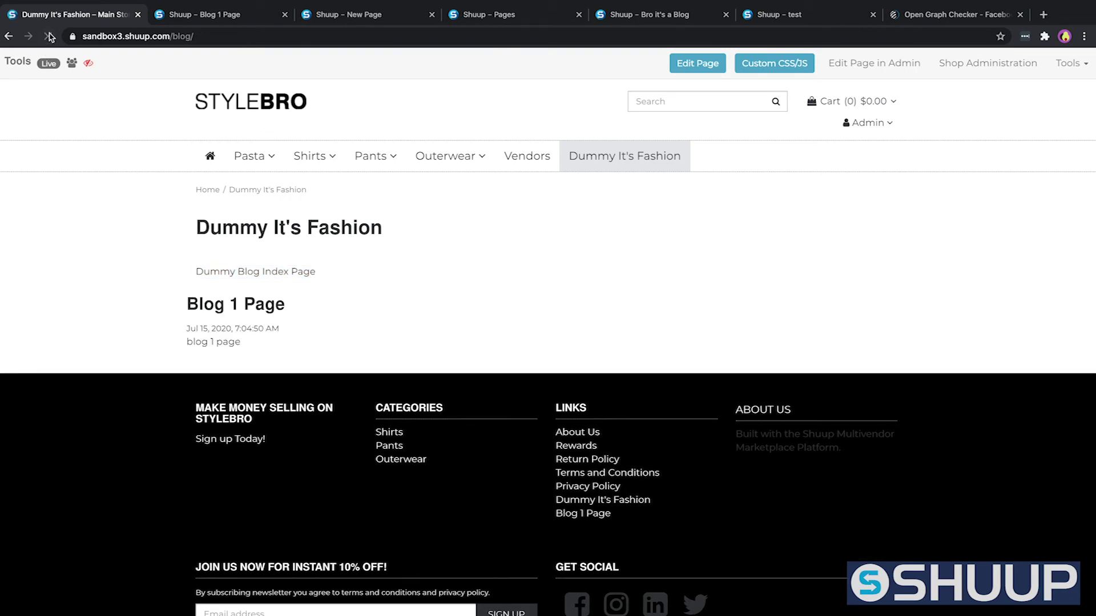
{"action": "left_click", "coordinate": [245, 310]}
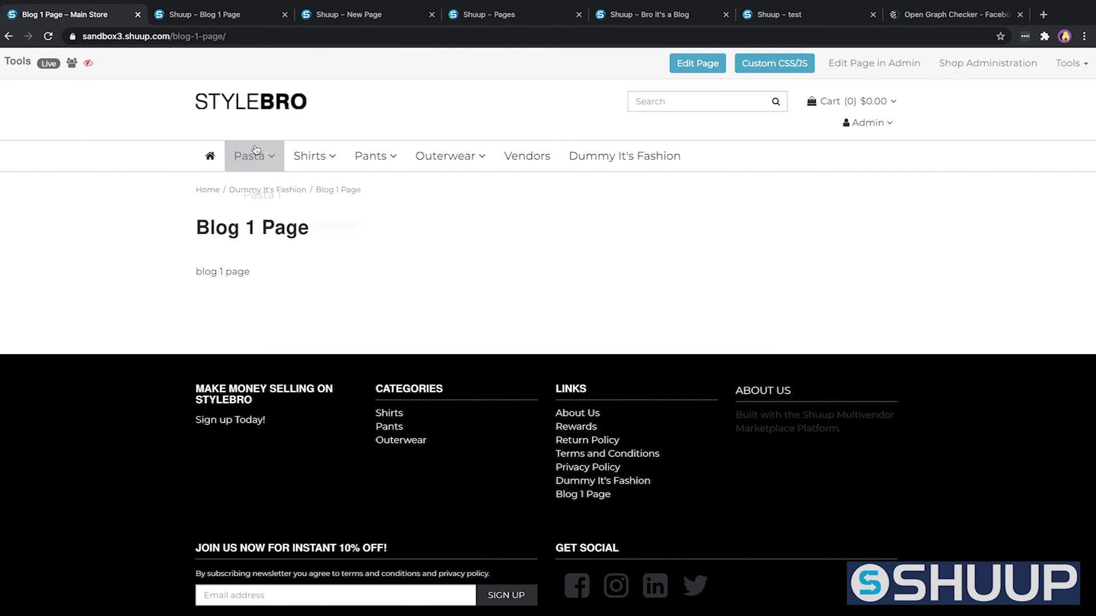
{"action": "left_click", "coordinate": [254, 36]}
{"action": "key", "text": "ctrl+c"}
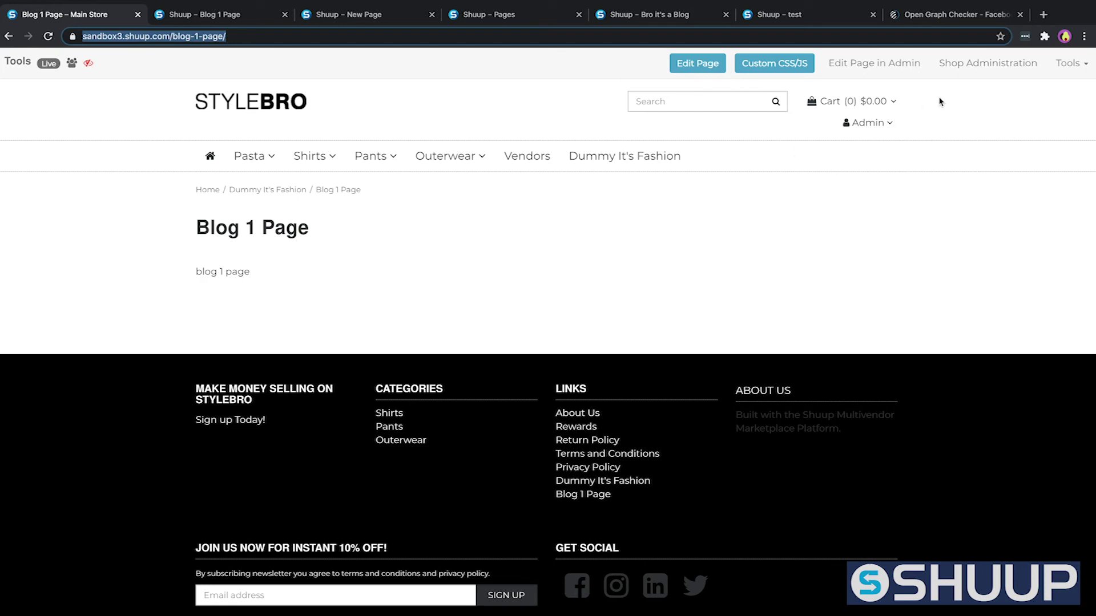
{"action": "left_click", "coordinate": [952, 16]}
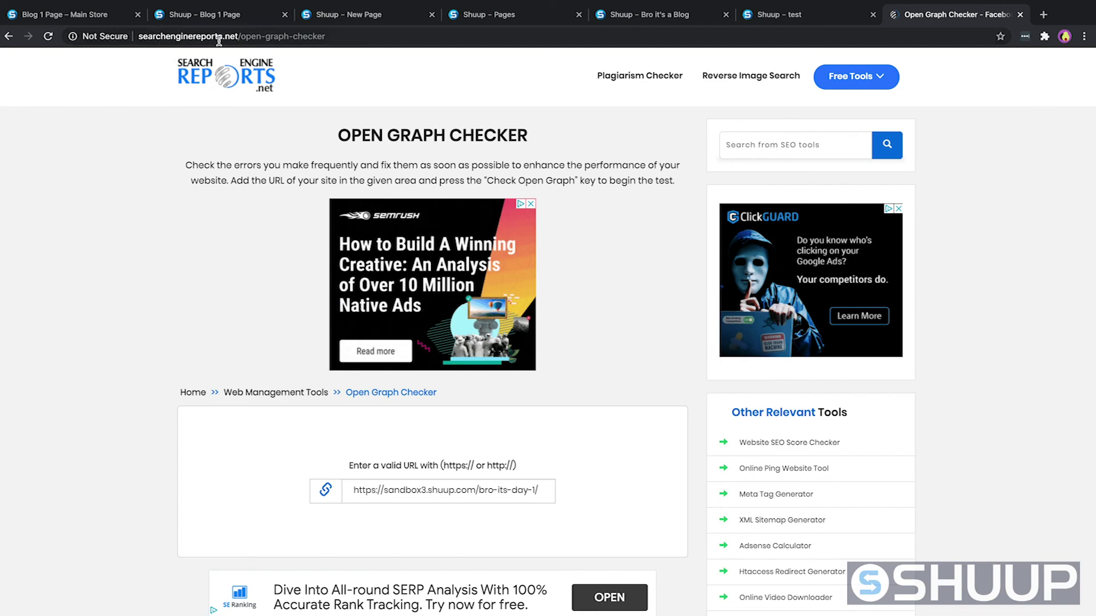
Replace the checker's URL with the pasted blog-1-page address and run the Open Graph check
{"action": "left_click", "coordinate": [541, 495]}
{"action": "left_click_drag", "start_coordinate": [541, 494], "coordinate": [335, 436]}
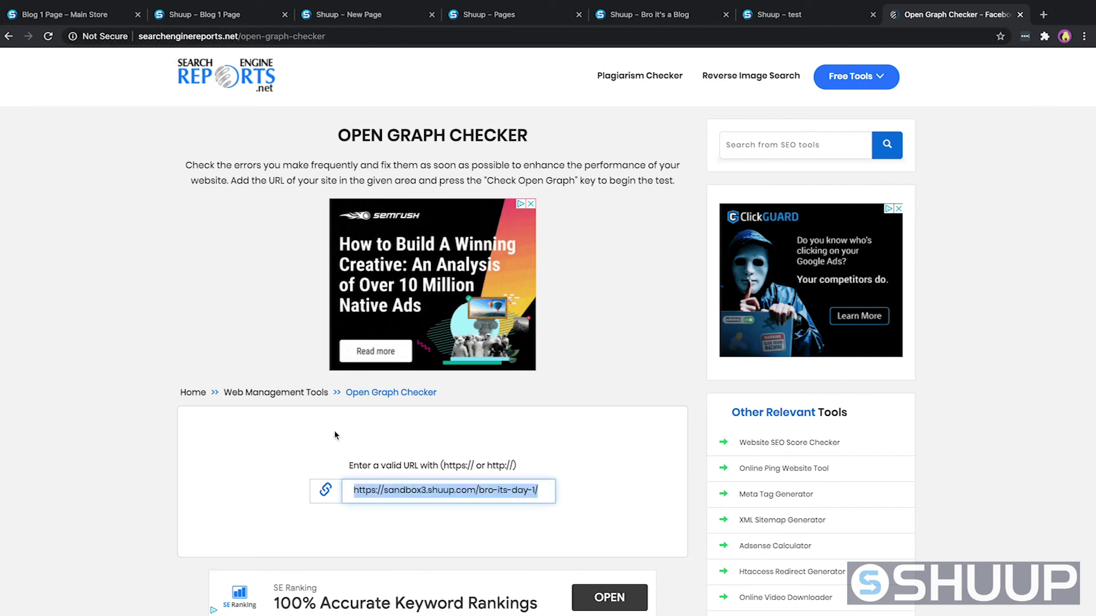
{"action": "key", "text": "ctrl+v"}
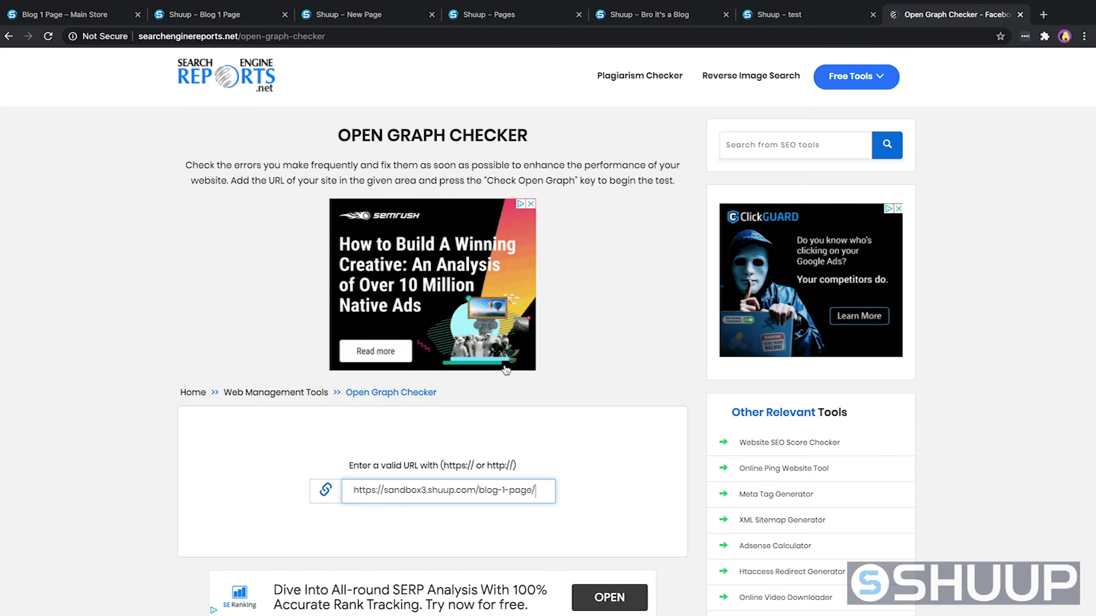
{"action": "scroll", "coordinate": [507, 370], "scroll_direction": "down", "scroll_amount": 2}
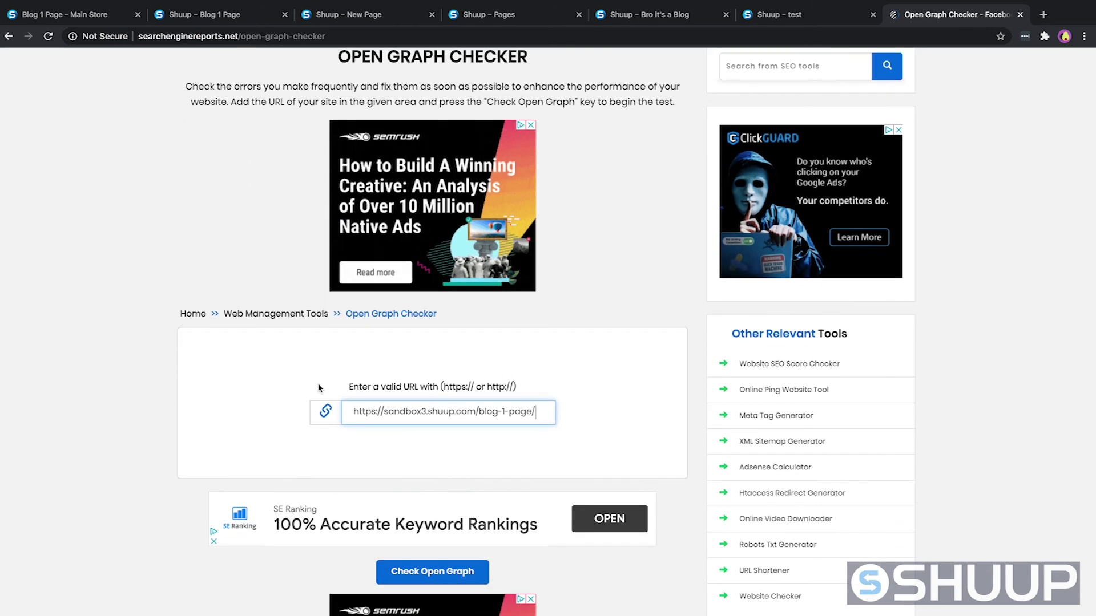
{"action": "key", "text": "Return"}
Solve the traffic-light reCAPTCHA and review the og:title, og:description, og:type and image results
{"action": "scroll", "coordinate": [433, 422], "scroll_direction": "down", "scroll_amount": 1}
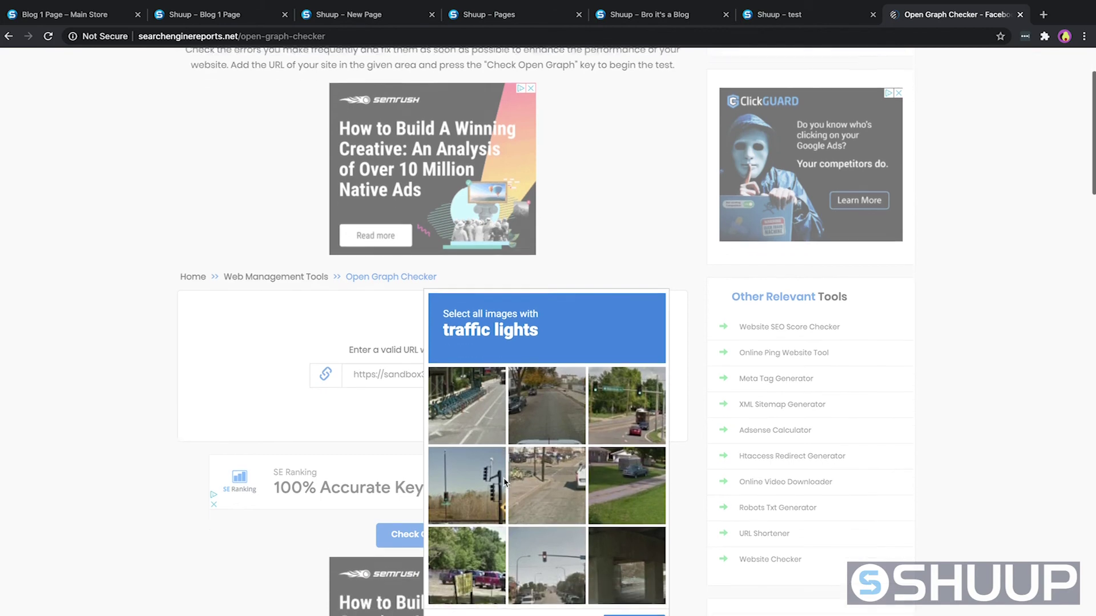
{"action": "left_click", "coordinate": [620, 406]}
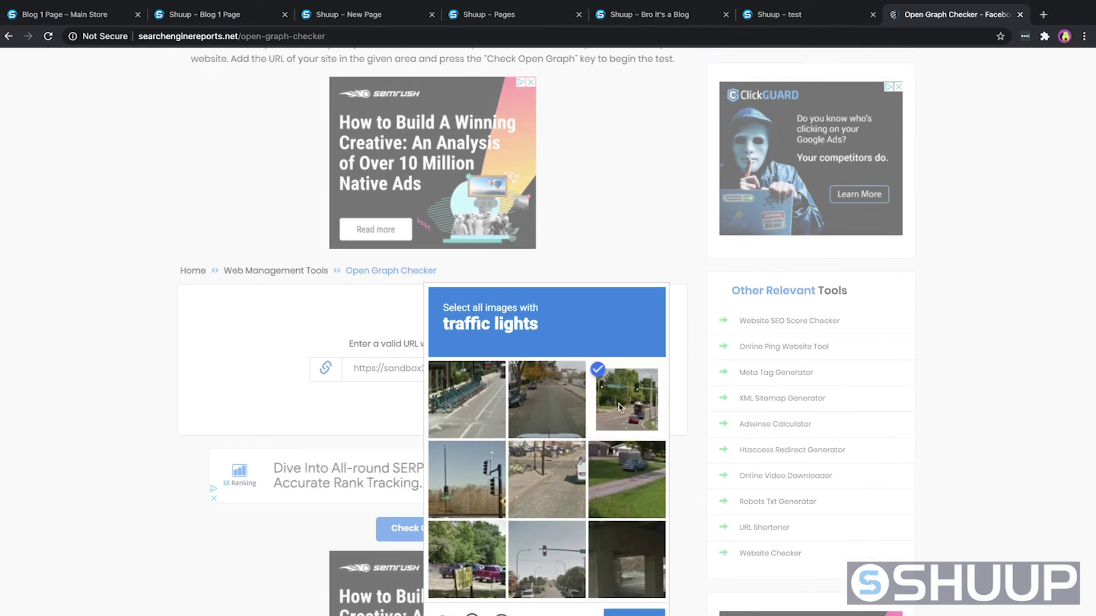
{"action": "left_click", "coordinate": [492, 476]}
{"action": "left_click", "coordinate": [565, 577]}
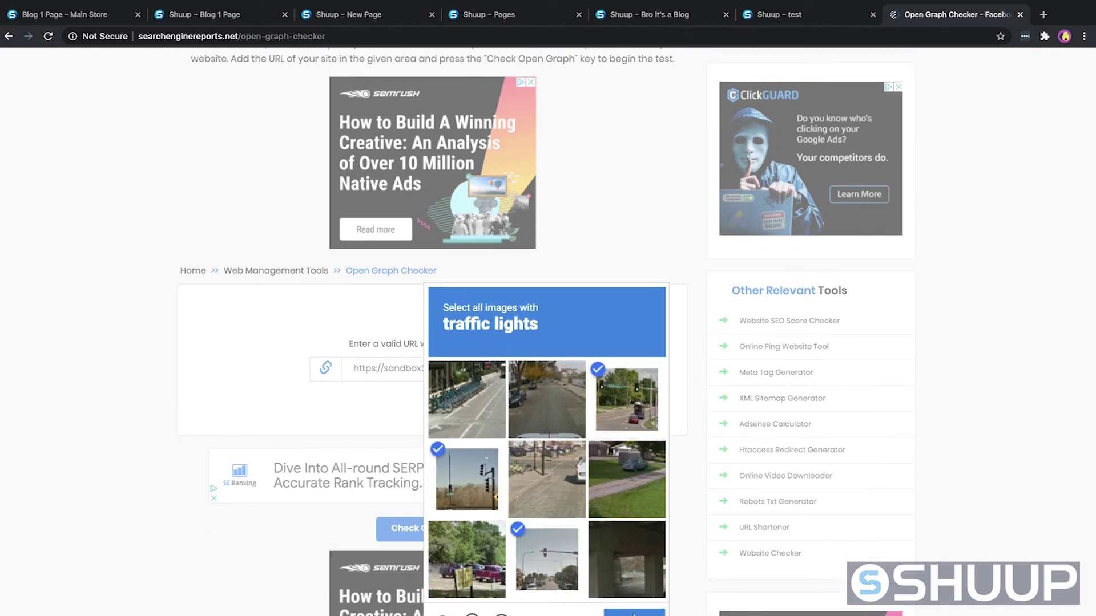
{"action": "left_click", "coordinate": [634, 613]}
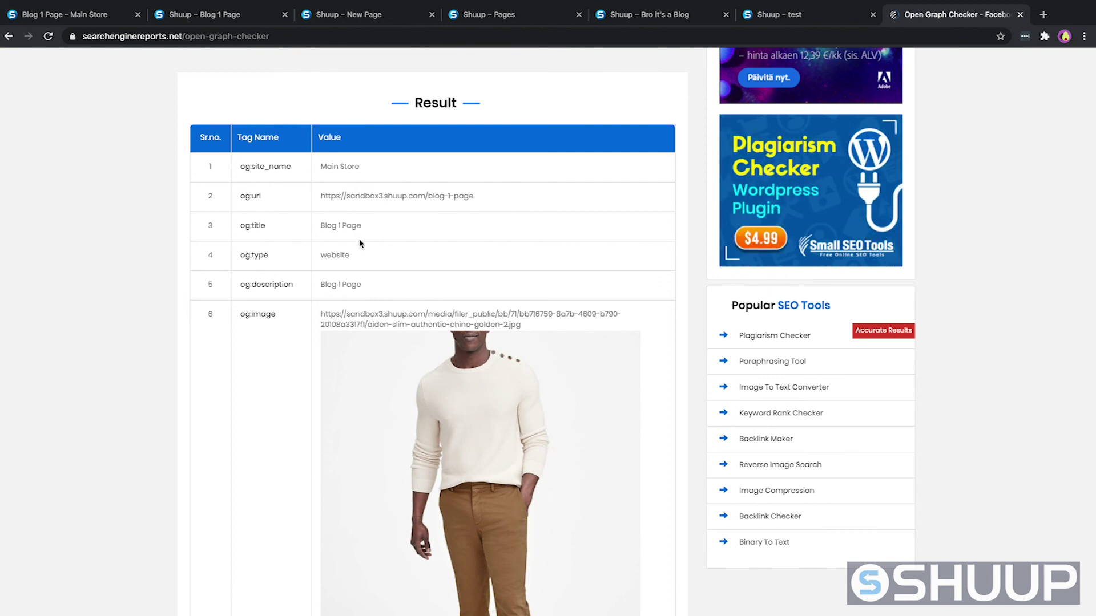
{"action": "scroll", "coordinate": [432, 418], "scroll_direction": "down", "scroll_amount": 6}
{"action": "scroll", "coordinate": [431, 418], "scroll_direction": "up", "scroll_amount": 1}
{"action": "scroll", "coordinate": [430, 418], "scroll_direction": "up", "scroll_amount": 5}
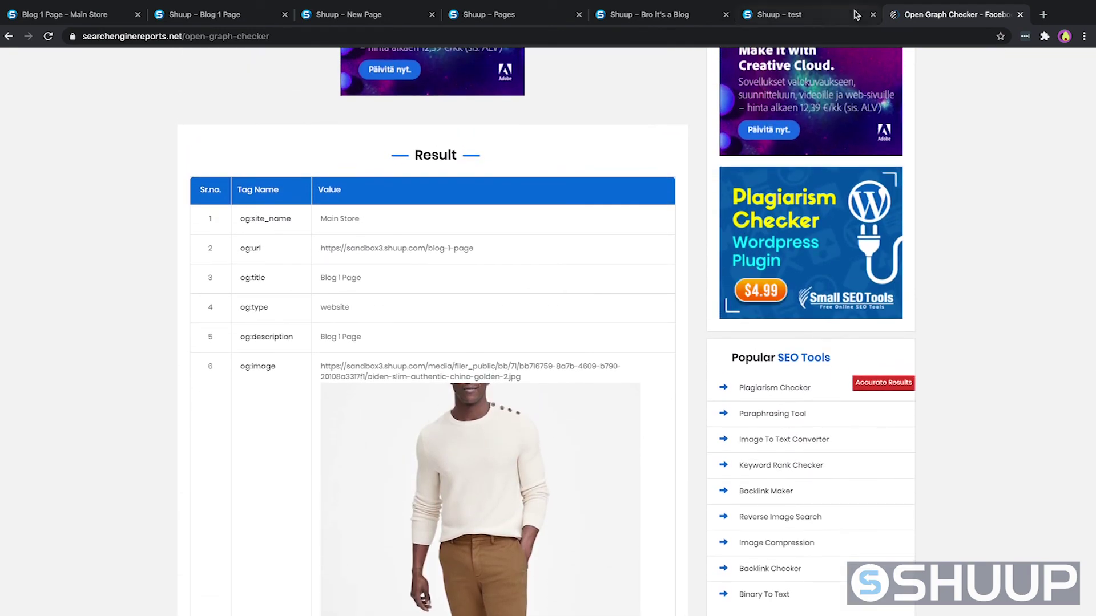
{"action": "left_click", "coordinate": [489, 17]}
{"action": "left_click", "coordinate": [380, 17]}
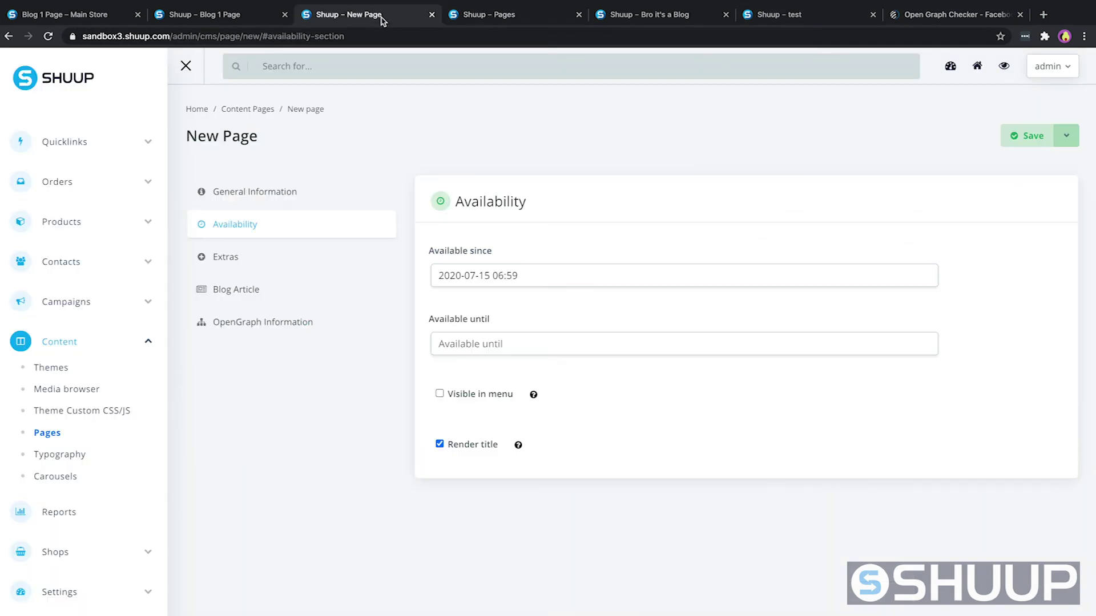
Return to the Shuup admin Pages list showing the five existing pages
{"action": "left_click", "coordinate": [522, 12]}
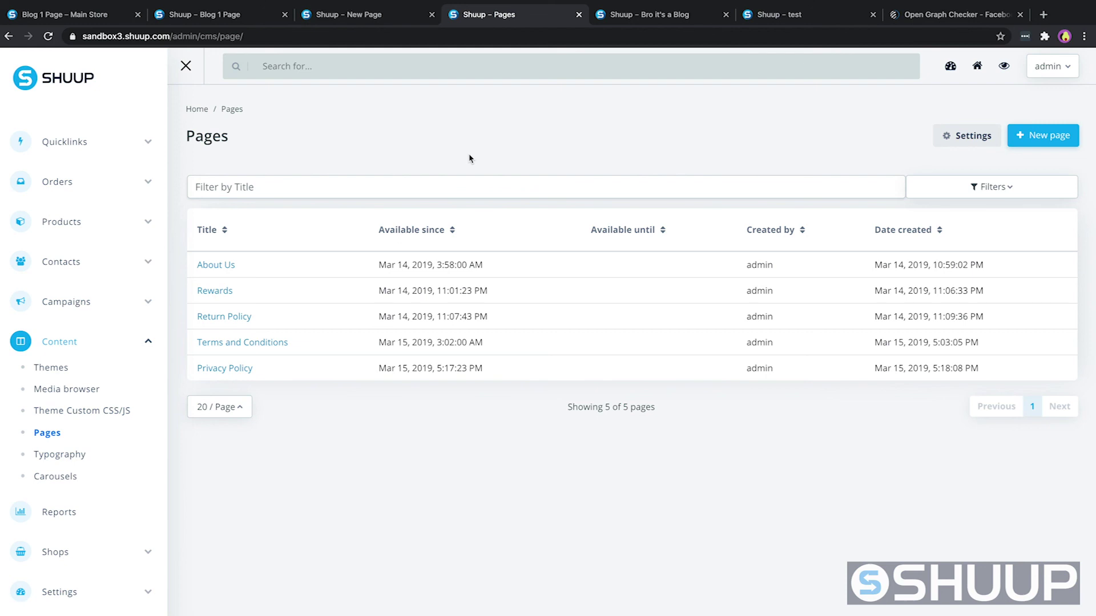
{"action": "mouse_move", "coordinate": [420, 4]}
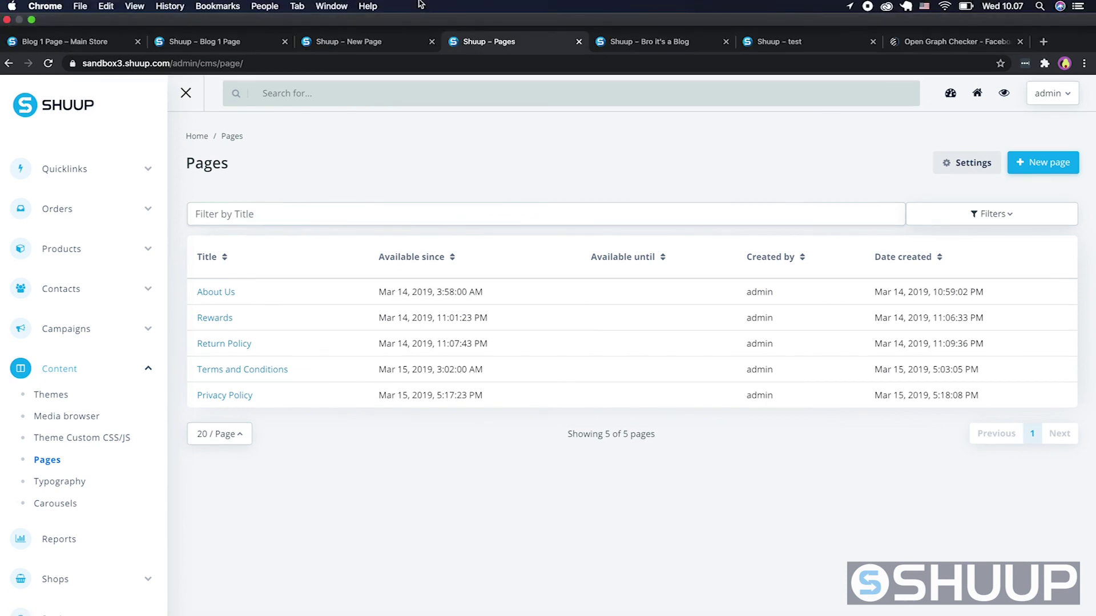